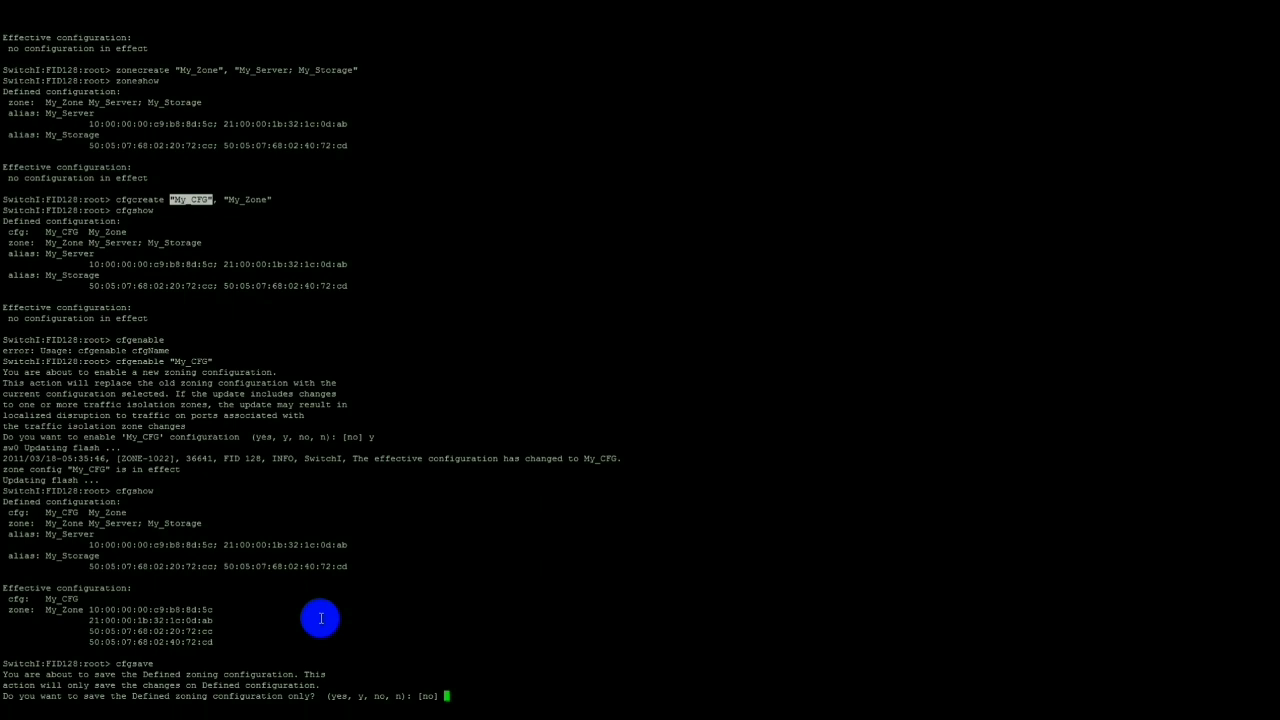
# Confirm saving the defined zoning configuration, and display the defined and effective configurations with cfgshow
pyautogui.write('y')
pyautogui.press('Return')
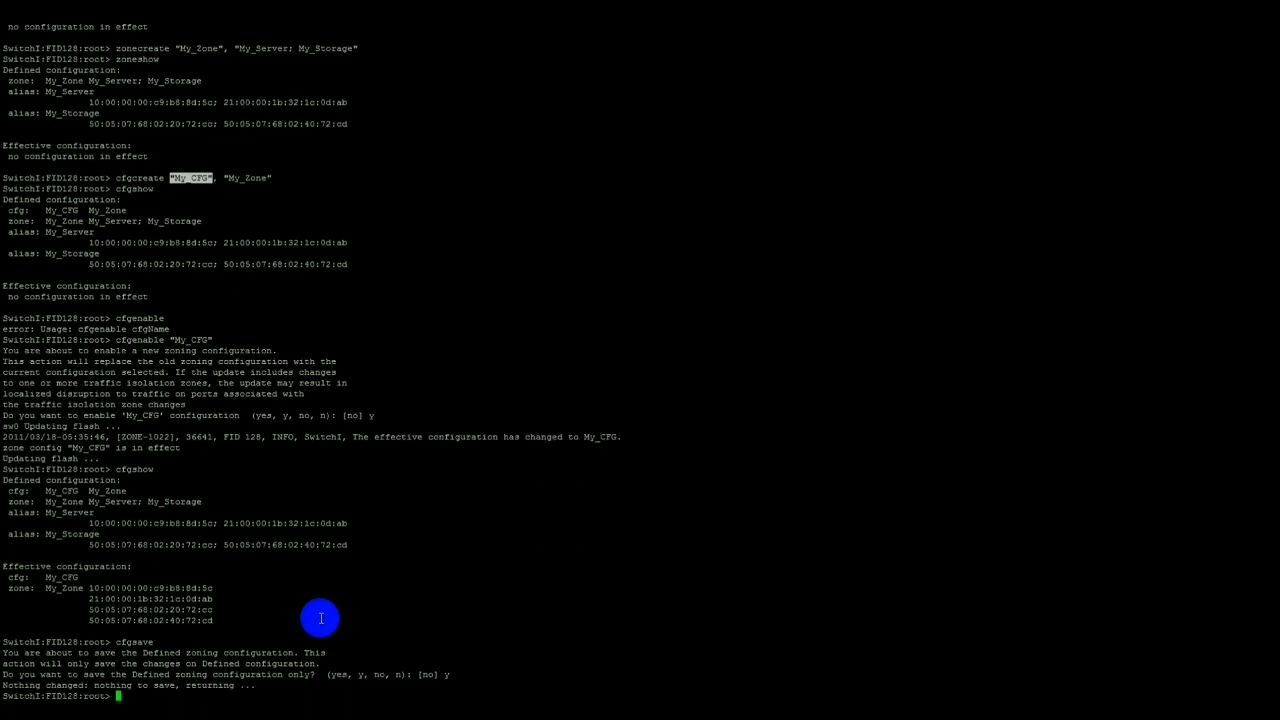
pyautogui.press('Return')
pyautogui.press('Return')
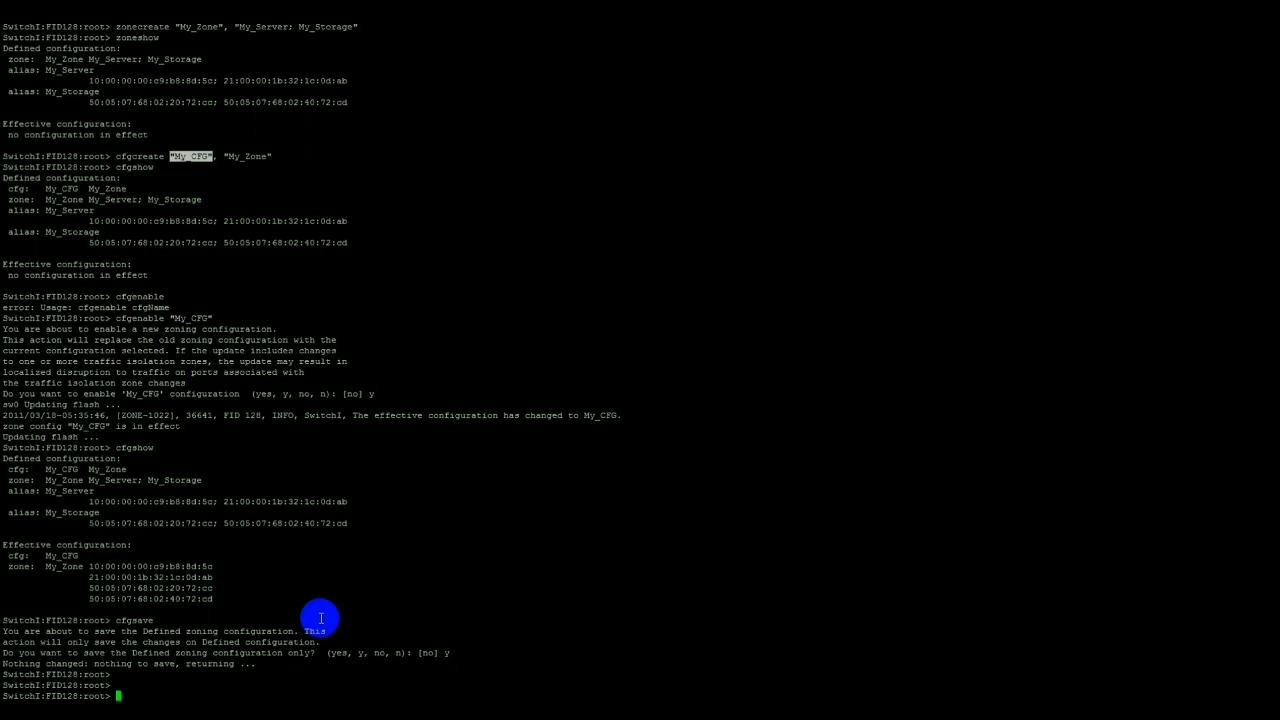
pyautogui.write('cfgshow')
pyautogui.press('Return')
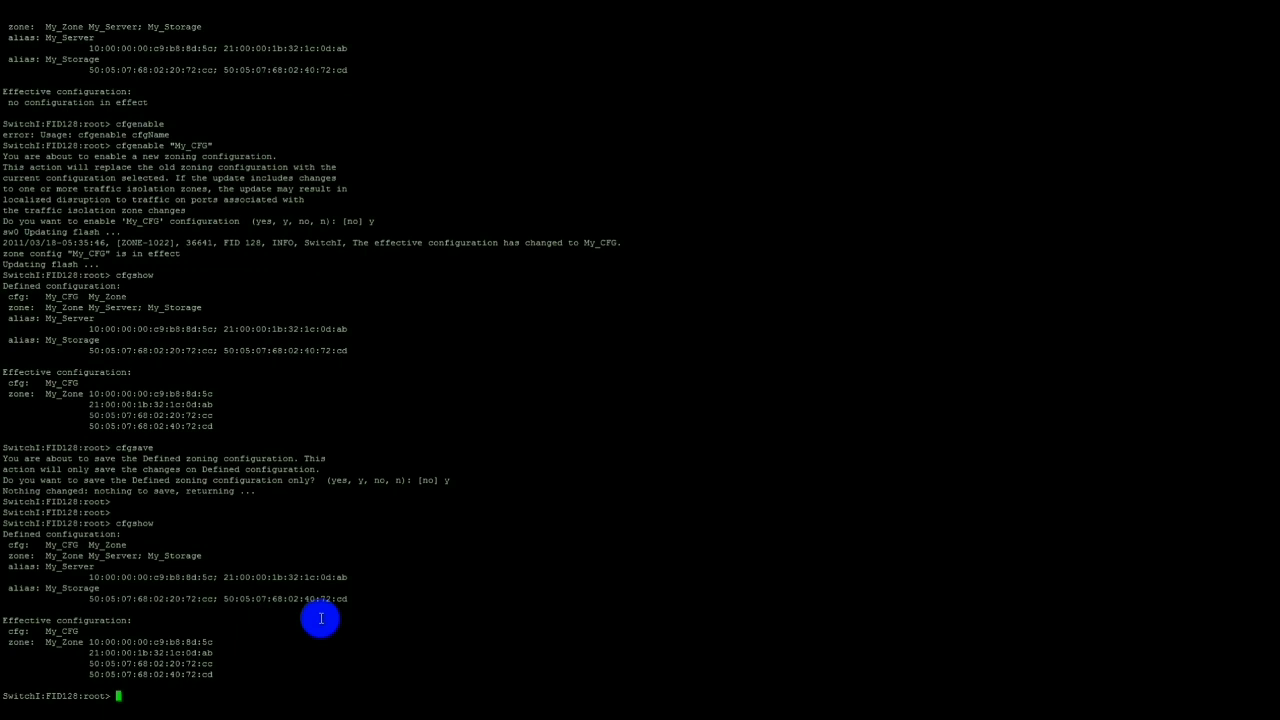
# Run switchcfgpersistentenable on the switch to set its persistent enabled state
pyautogui.press('Return')
pyautogui.press('Return')
pyautogui.press('Return')
pyautogui.write('s')
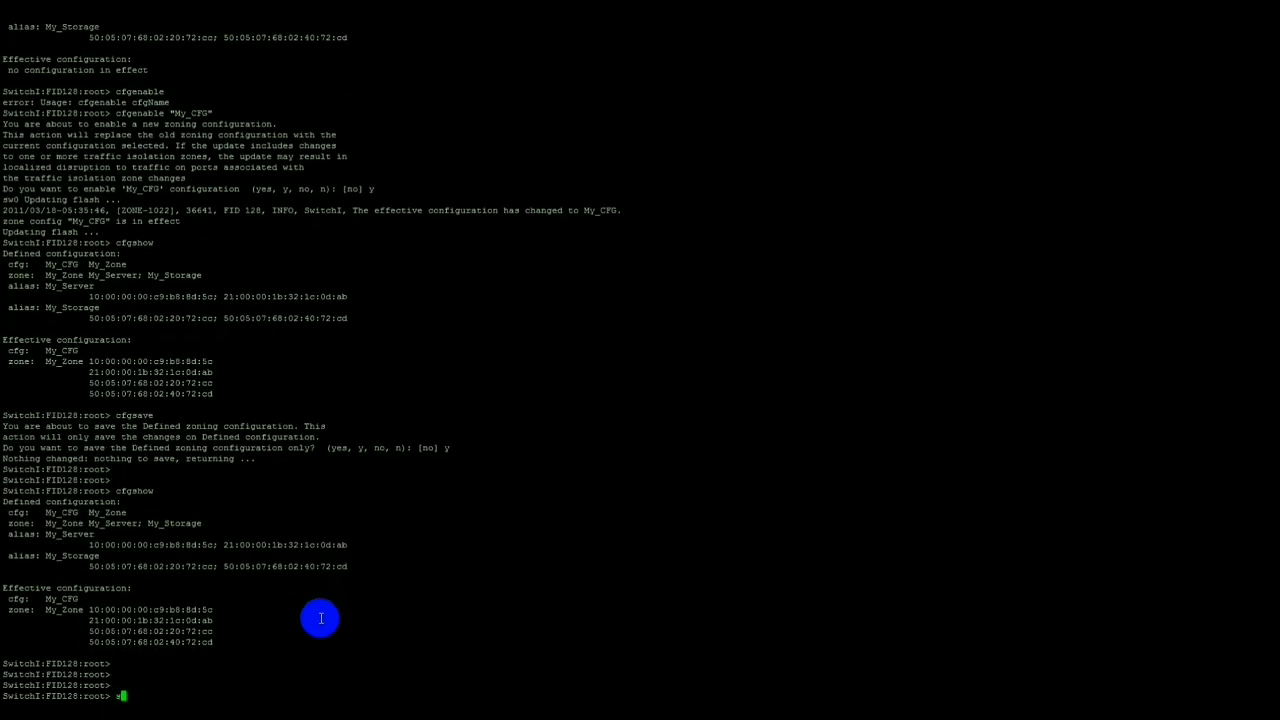
pyautogui.write('witchcfgpersistentenable')
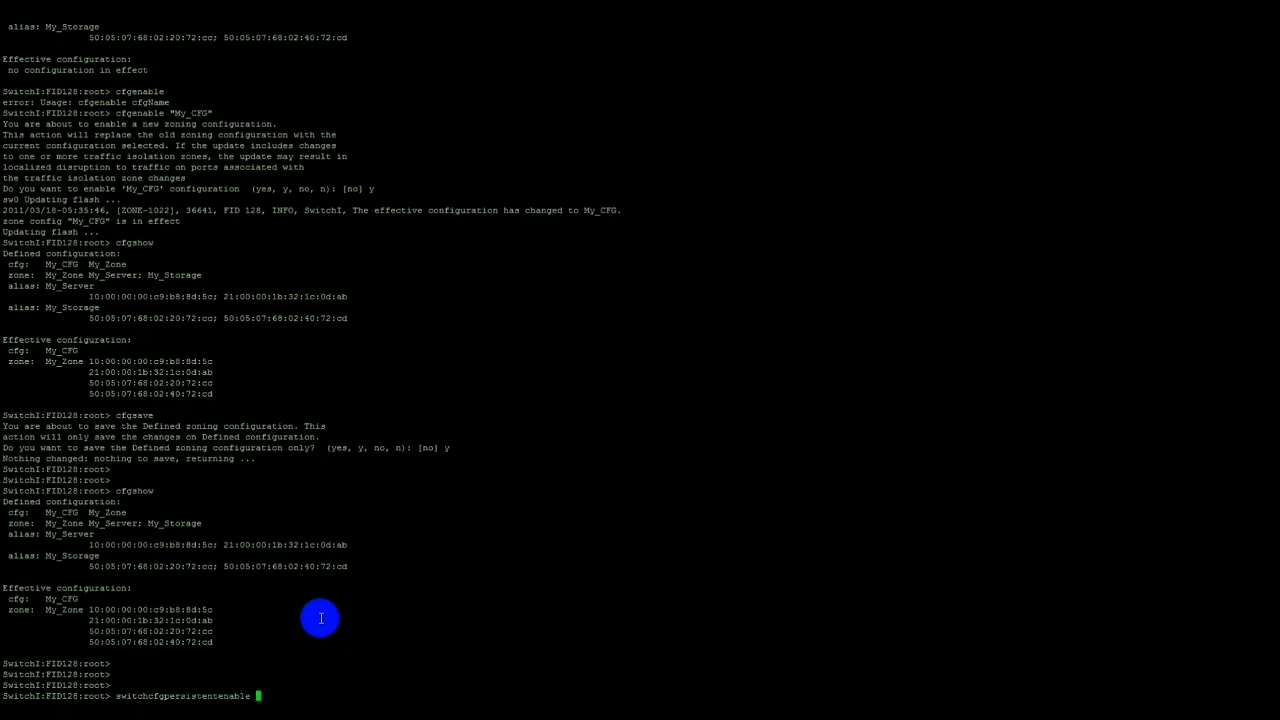
pyautogui.press('Return')
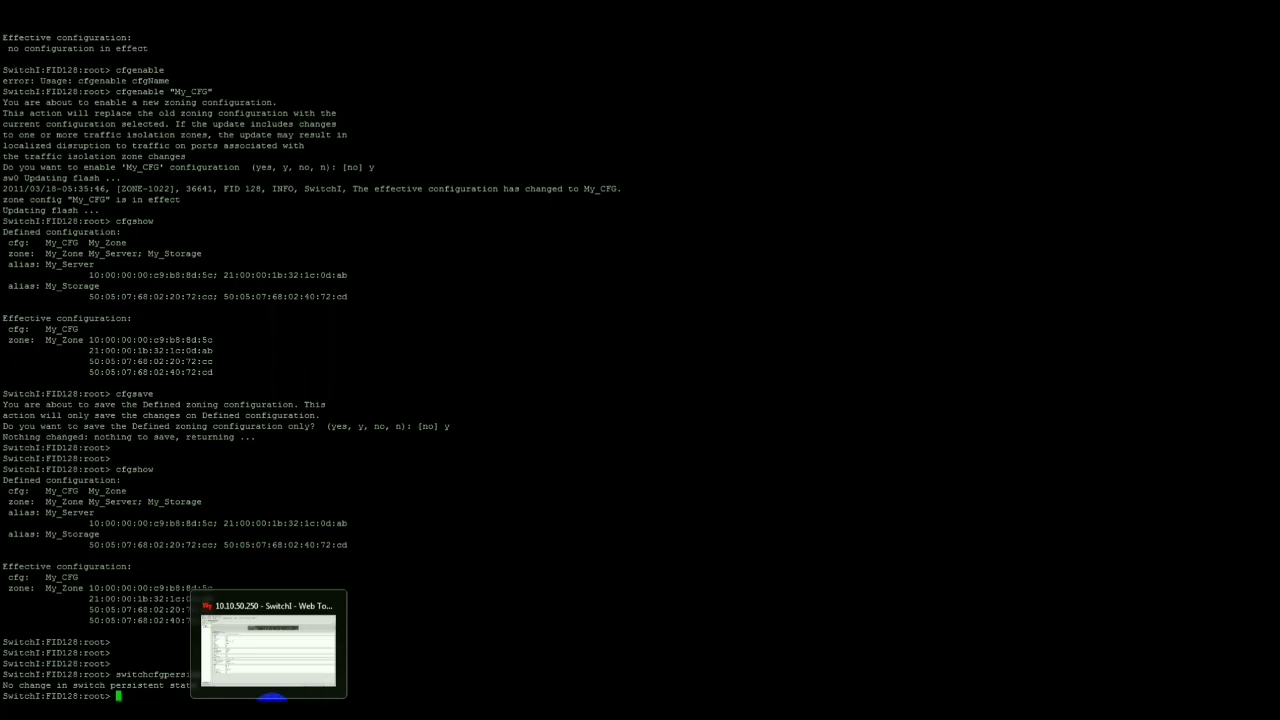
# Switch to the Web Tools window for SwitchI and open Zone Administration
pyautogui.click(271, 698)
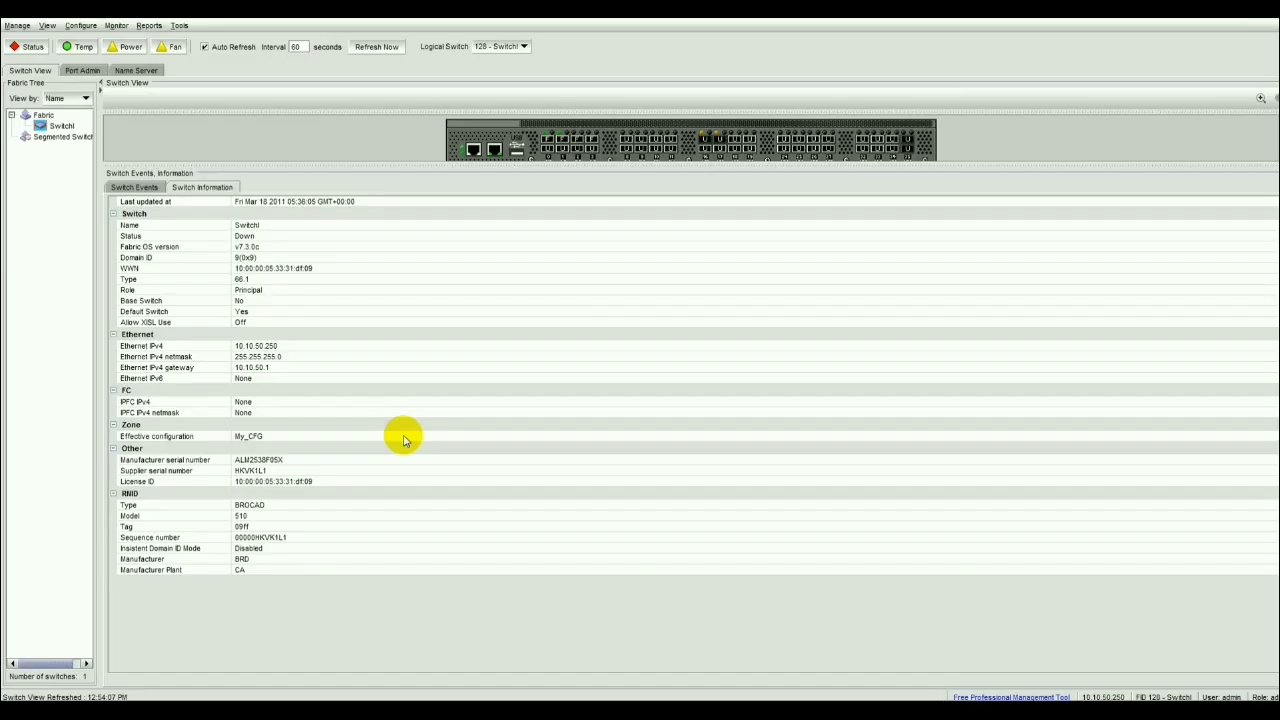
pyautogui.click(81, 27)
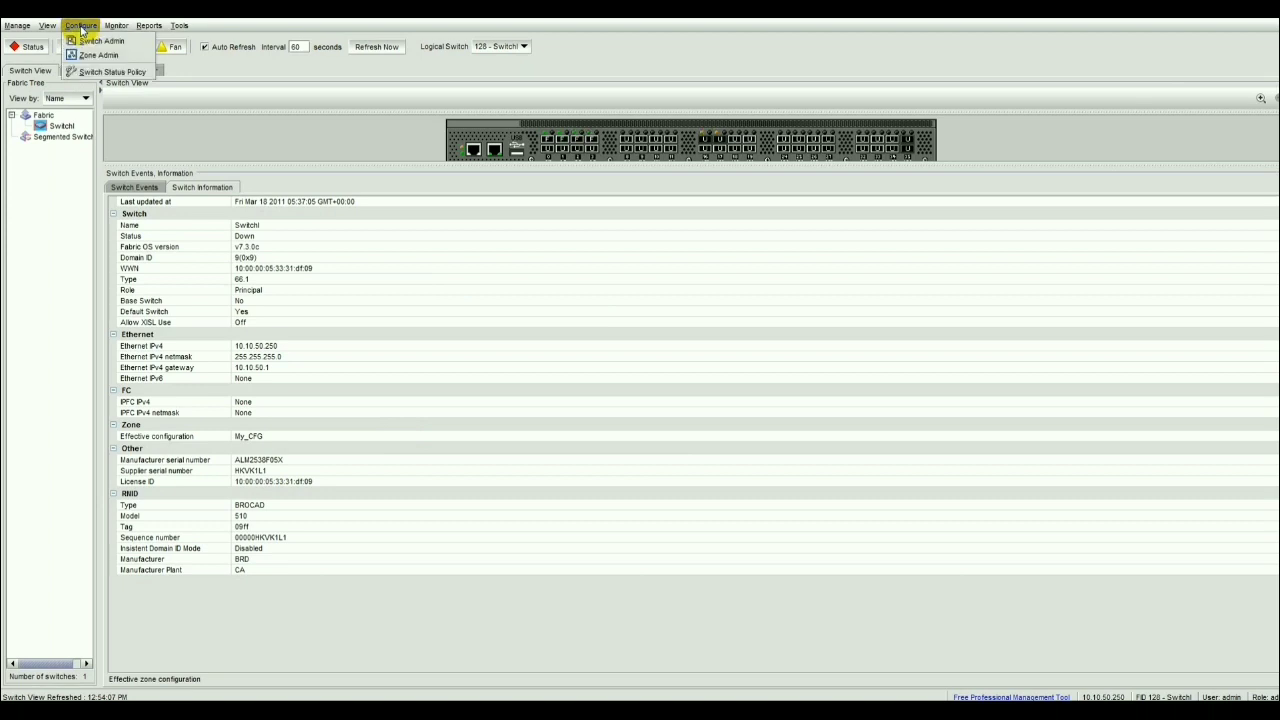
pyautogui.click(300, 129)
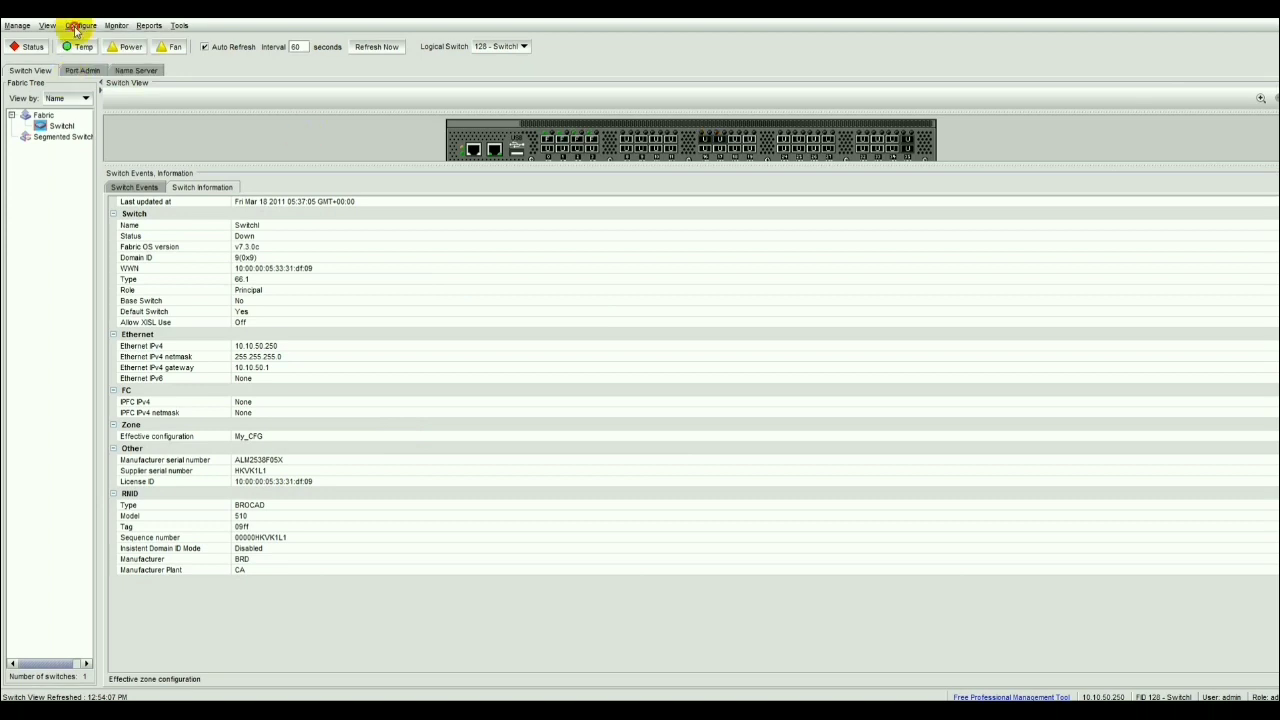
pyautogui.click(80, 25)
pyautogui.click(92, 56)
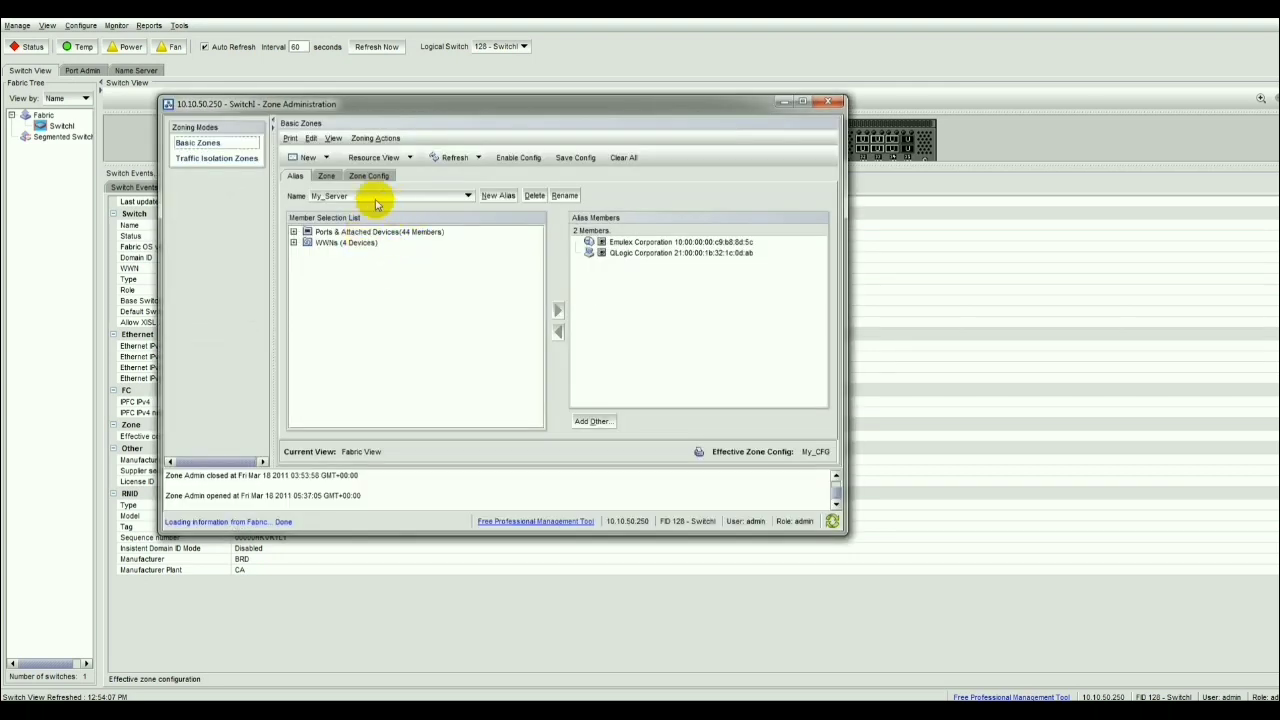
# Review the existing alias names and the members of the My_CFG zone configuration
pyautogui.click(373, 196)
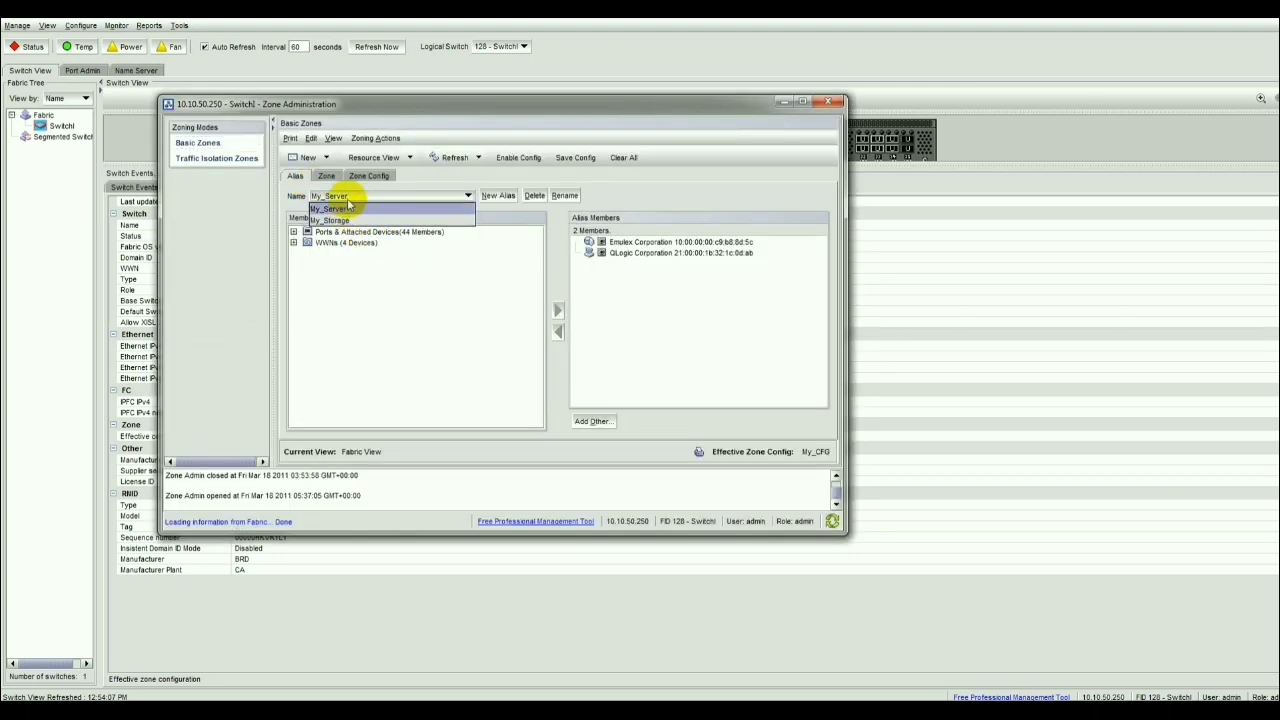
pyautogui.click(330, 178)
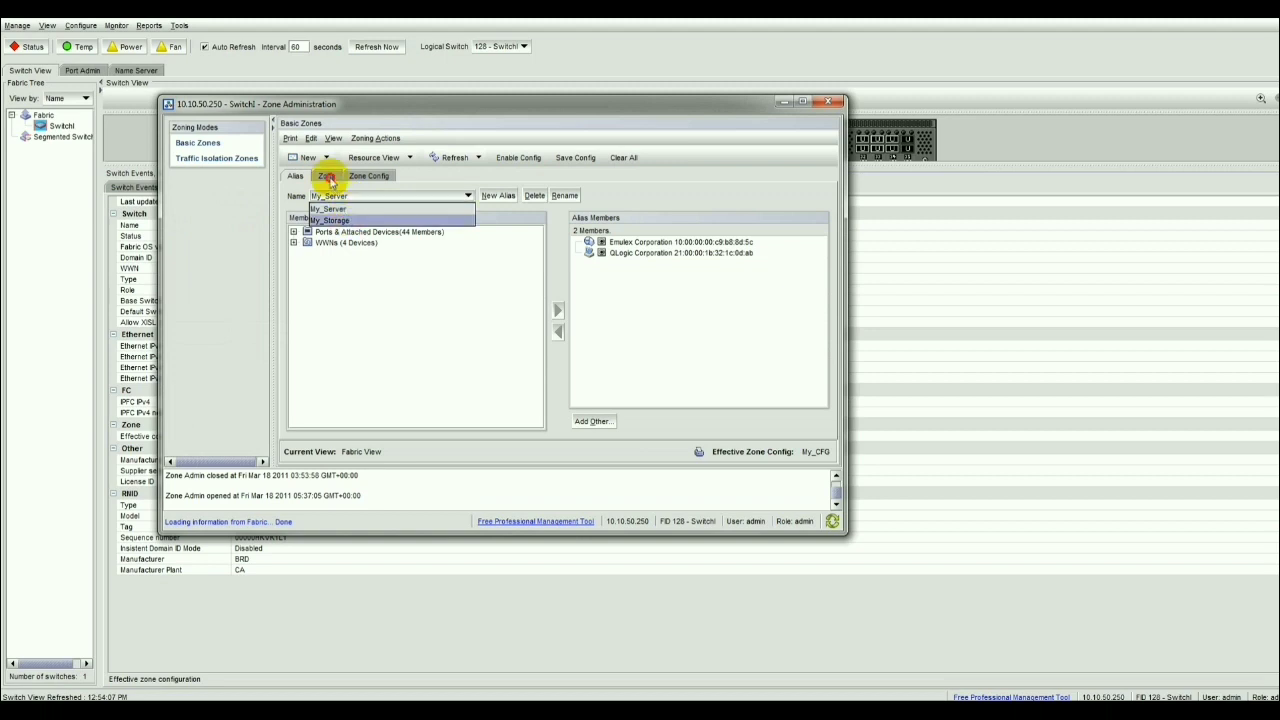
pyautogui.click(369, 176)
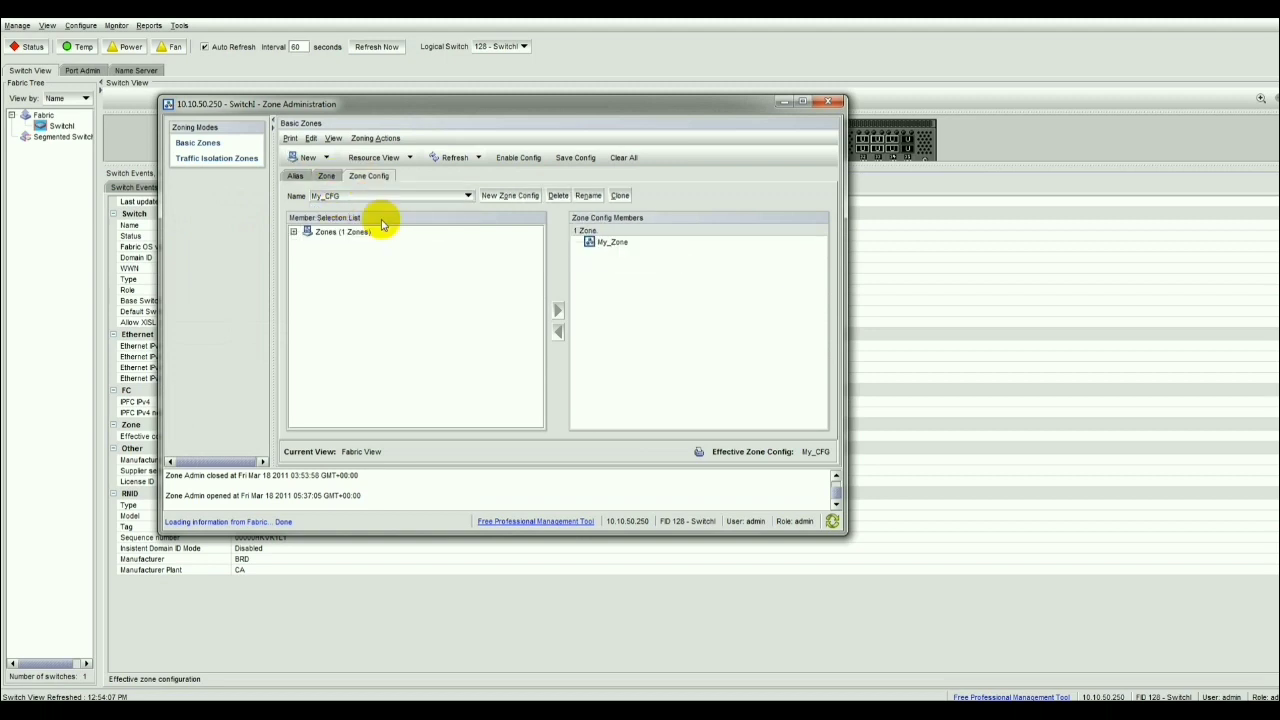
# Clear all aliases, zones and zone configurations from the fabric, and return to the alias view
pyautogui.click(620, 160)
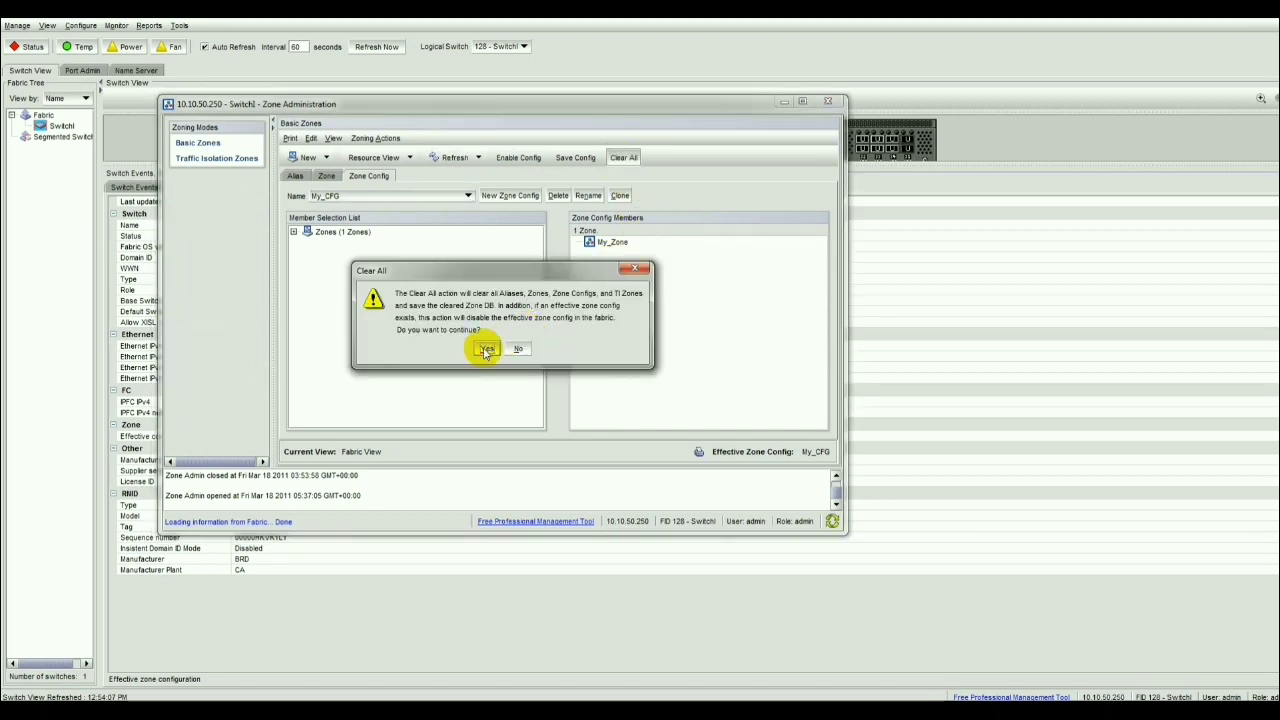
pyautogui.click(486, 349)
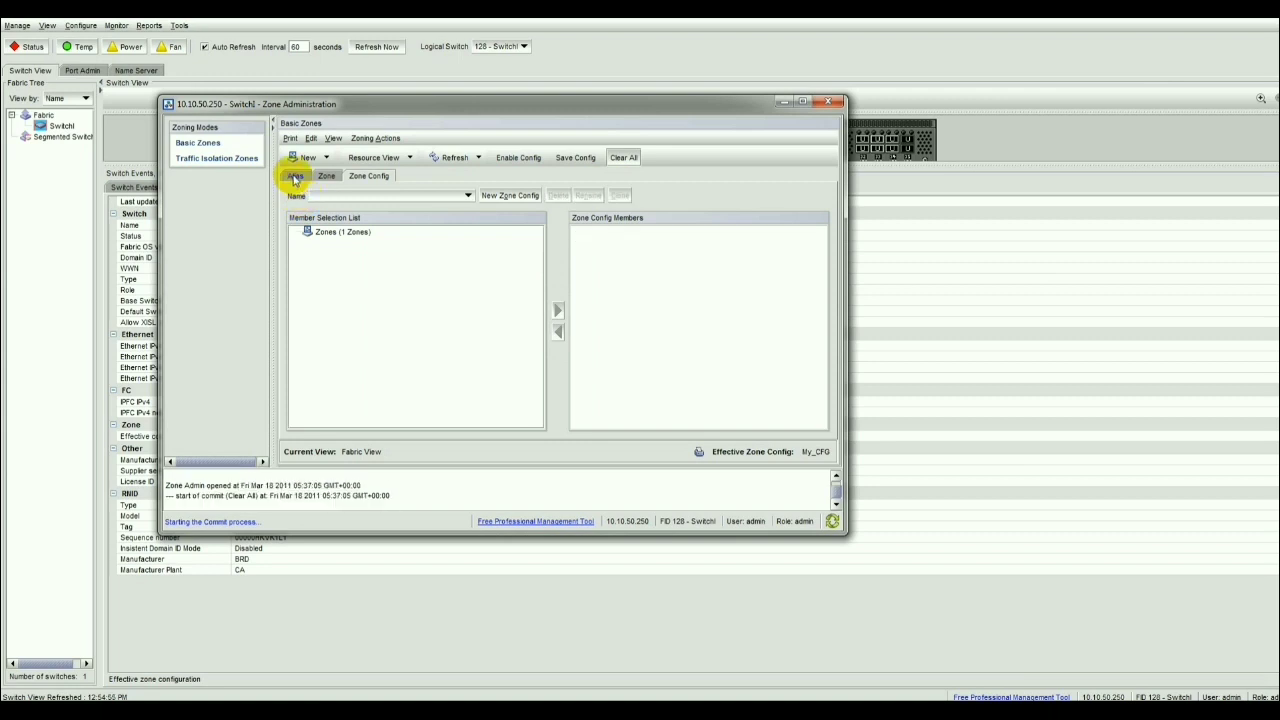
pyautogui.click(295, 175)
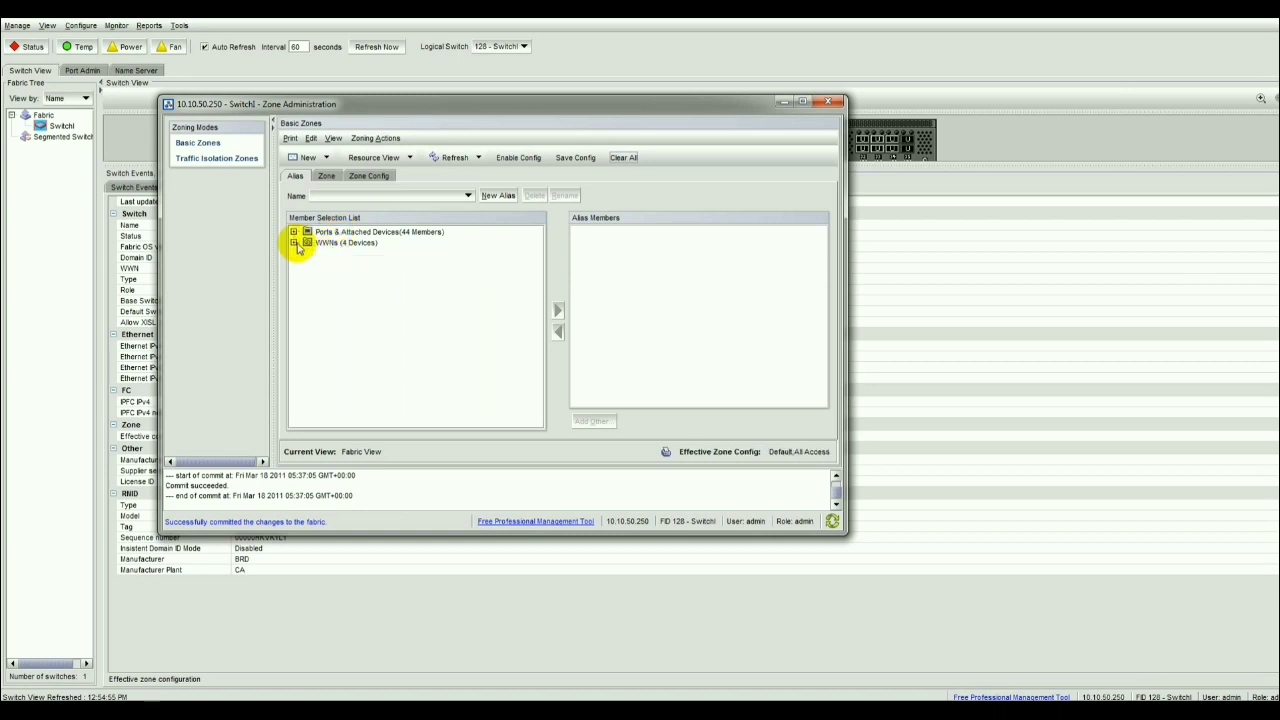
# Expand the WWN list and its Emulex device, and create a new alias named MY_Server
pyautogui.click(294, 243)
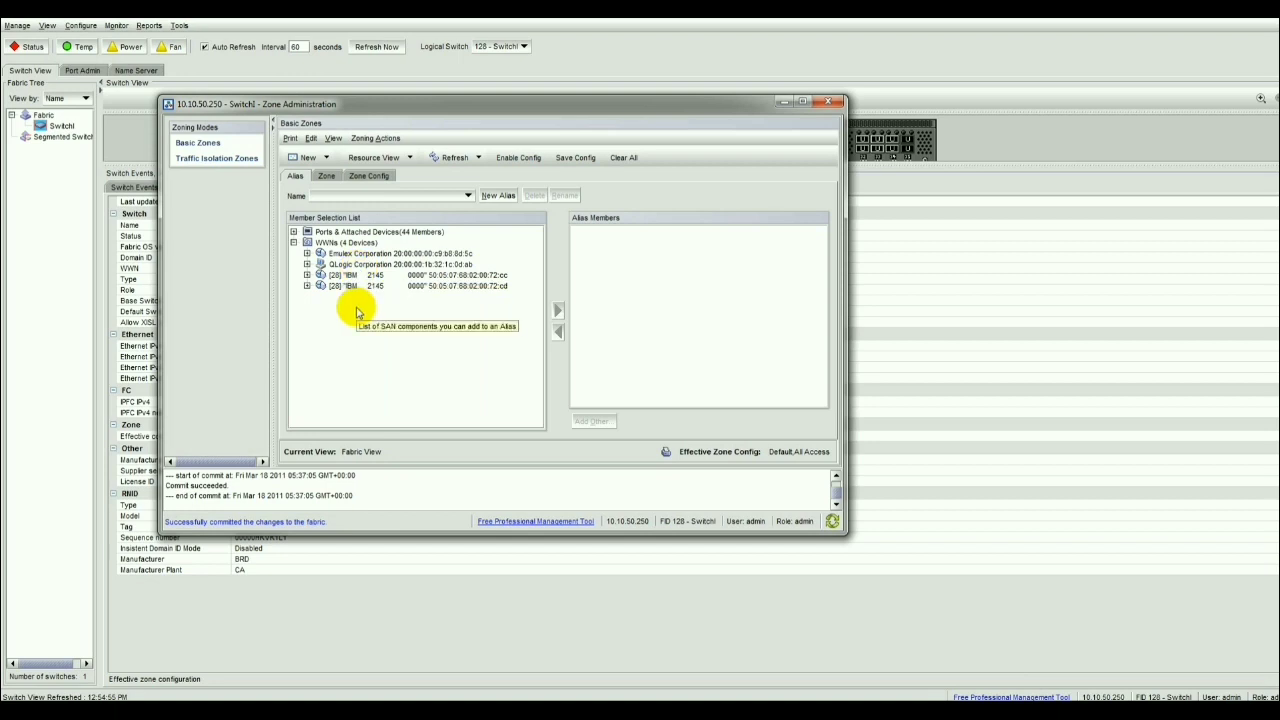
pyautogui.click(307, 254)
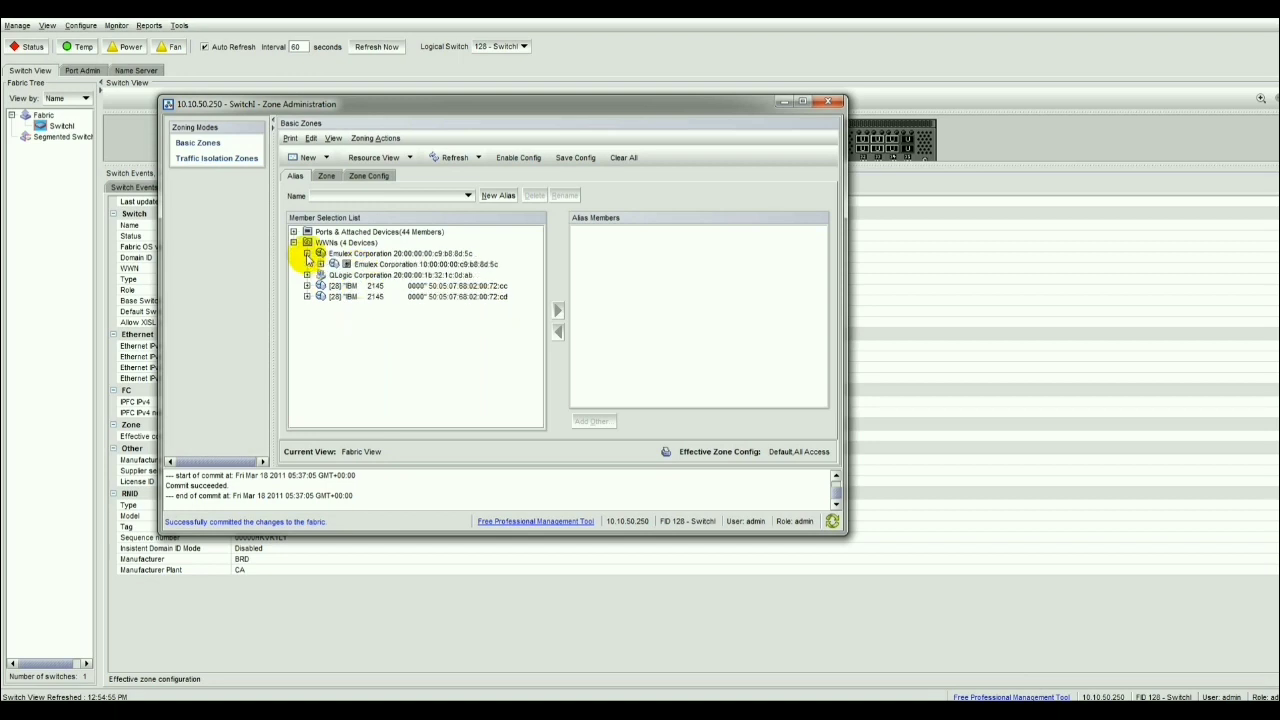
pyautogui.click(498, 196)
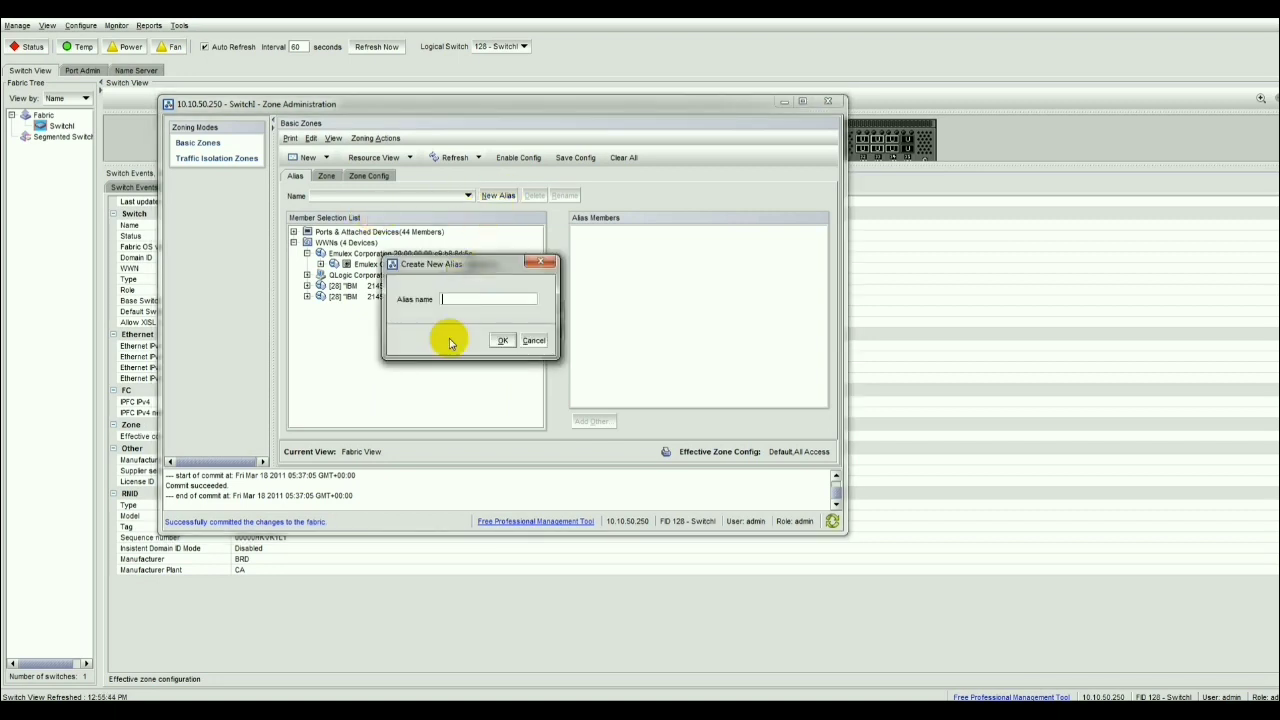
pyautogui.write('MY_Server')
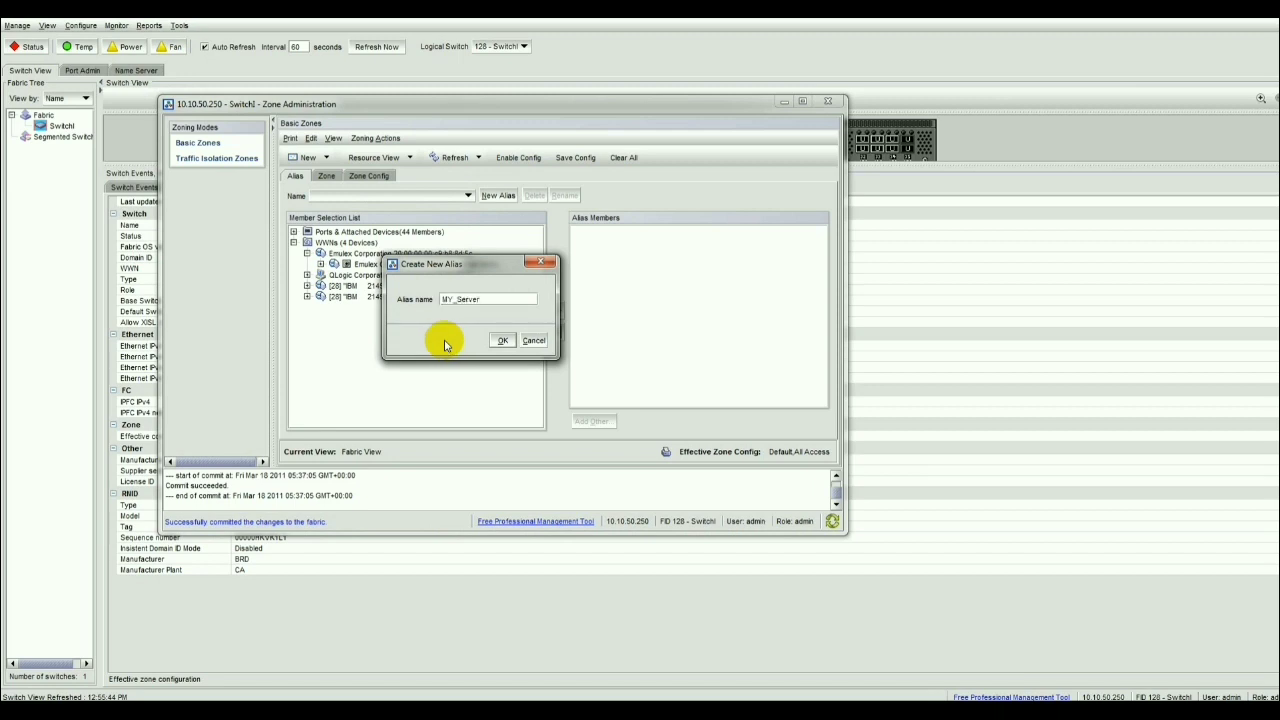
pyautogui.click(503, 340)
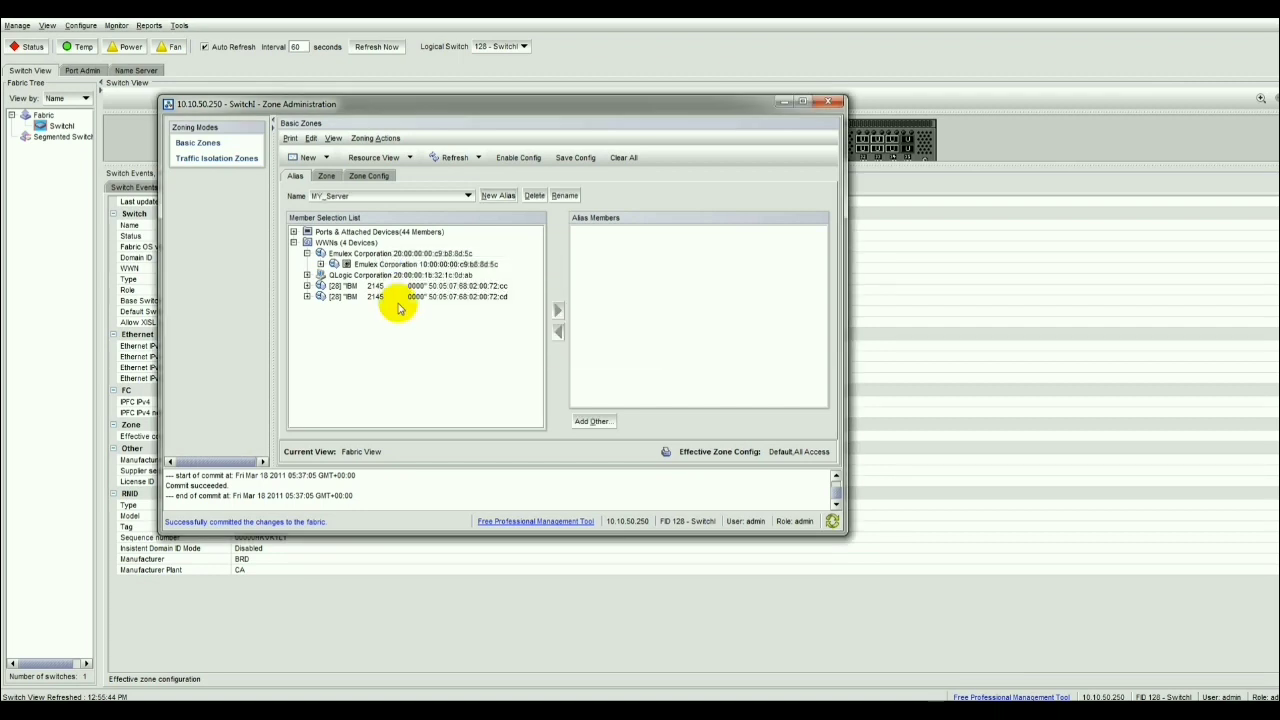
# Check the Emulex port's device details and add port WWN 10:00:00:00:c9:b8:8d:5c to the MY_Server alias
pyautogui.click(370, 266)
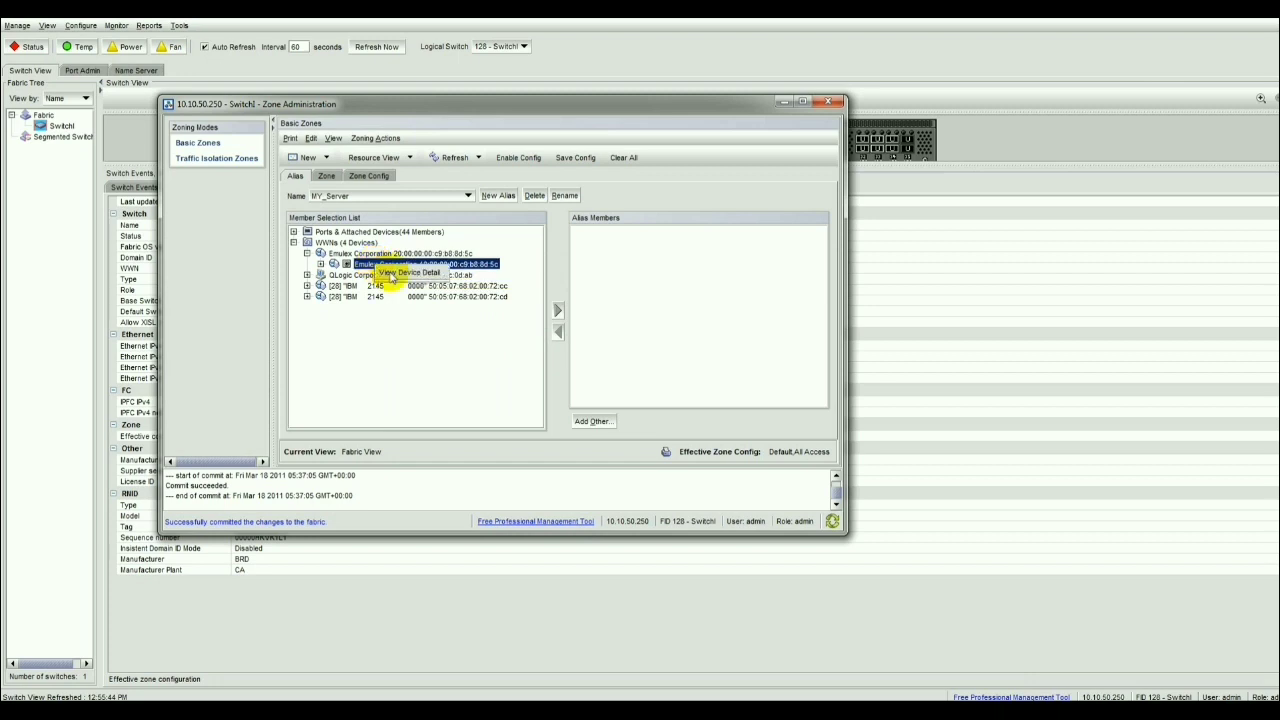
pyautogui.doubleClick(405, 266)
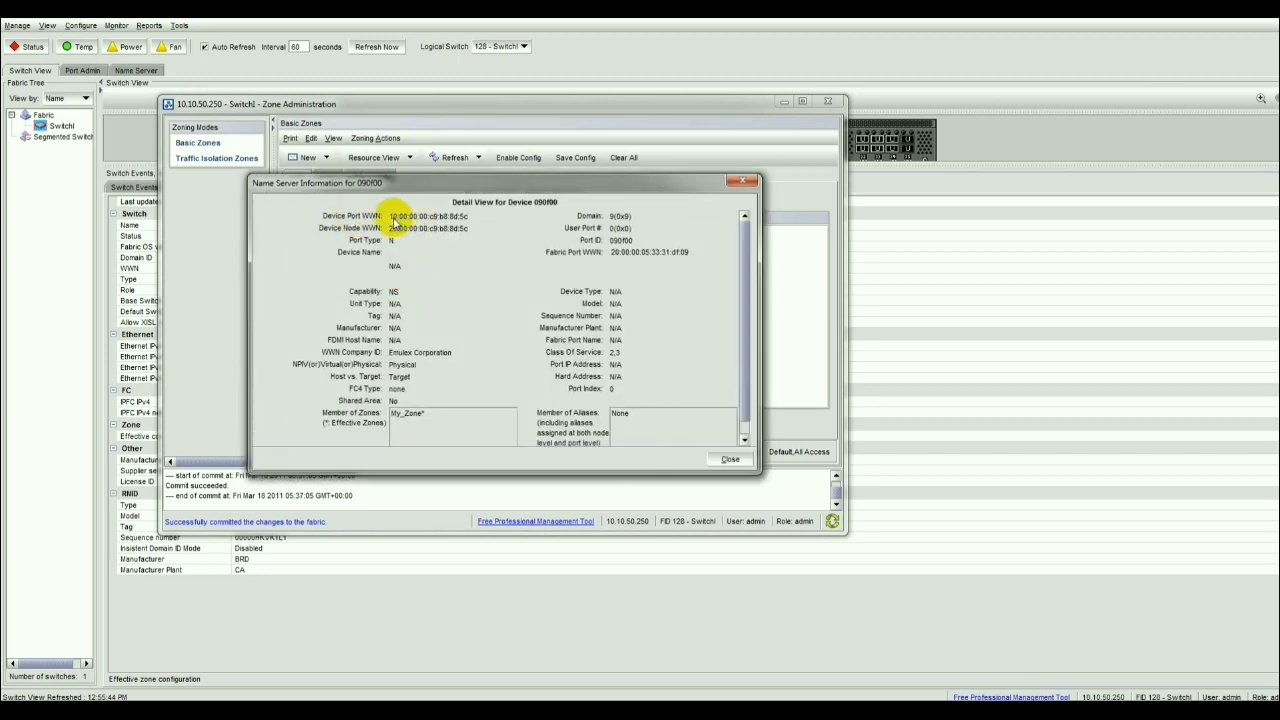
pyautogui.click(741, 181)
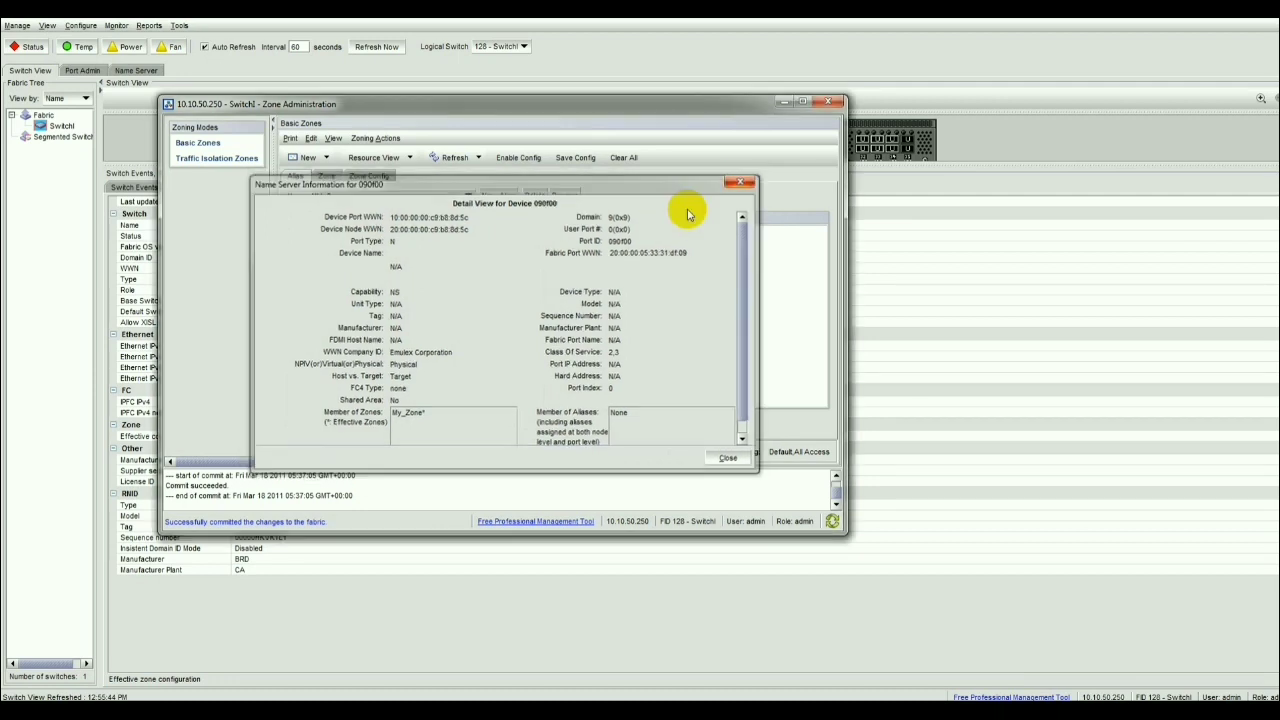
pyautogui.click(320, 264)
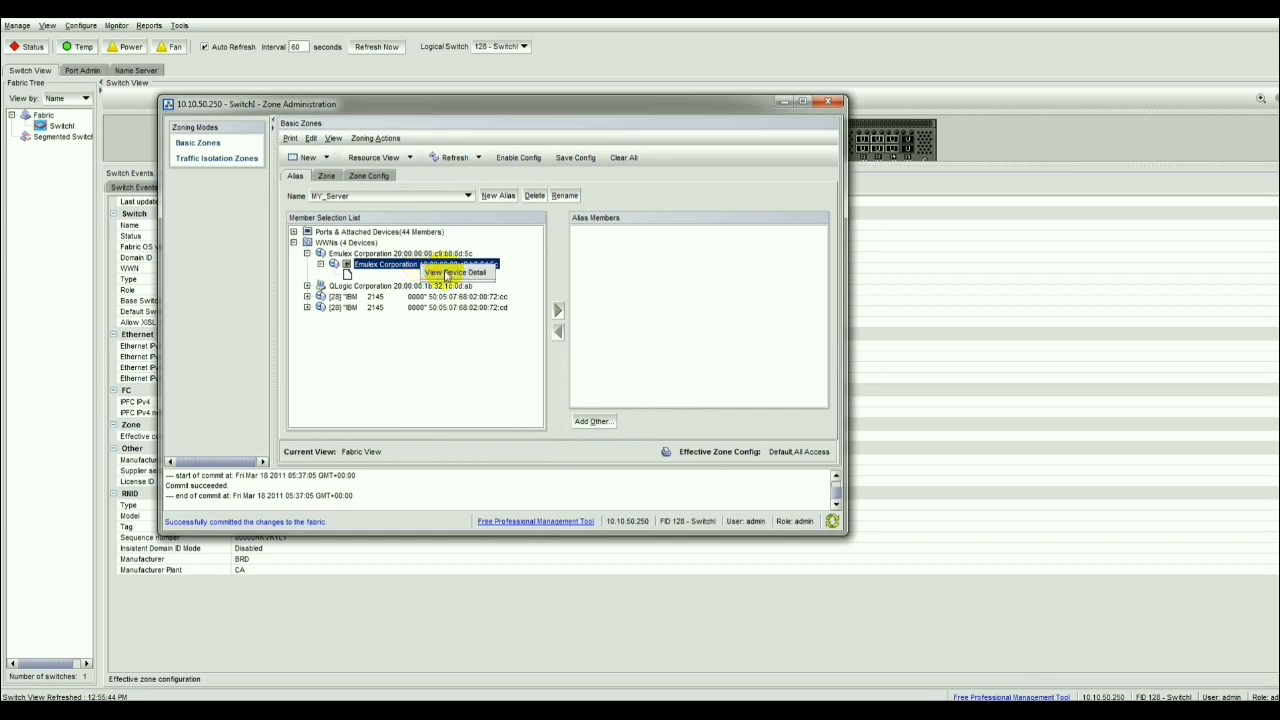
pyautogui.click(557, 310)
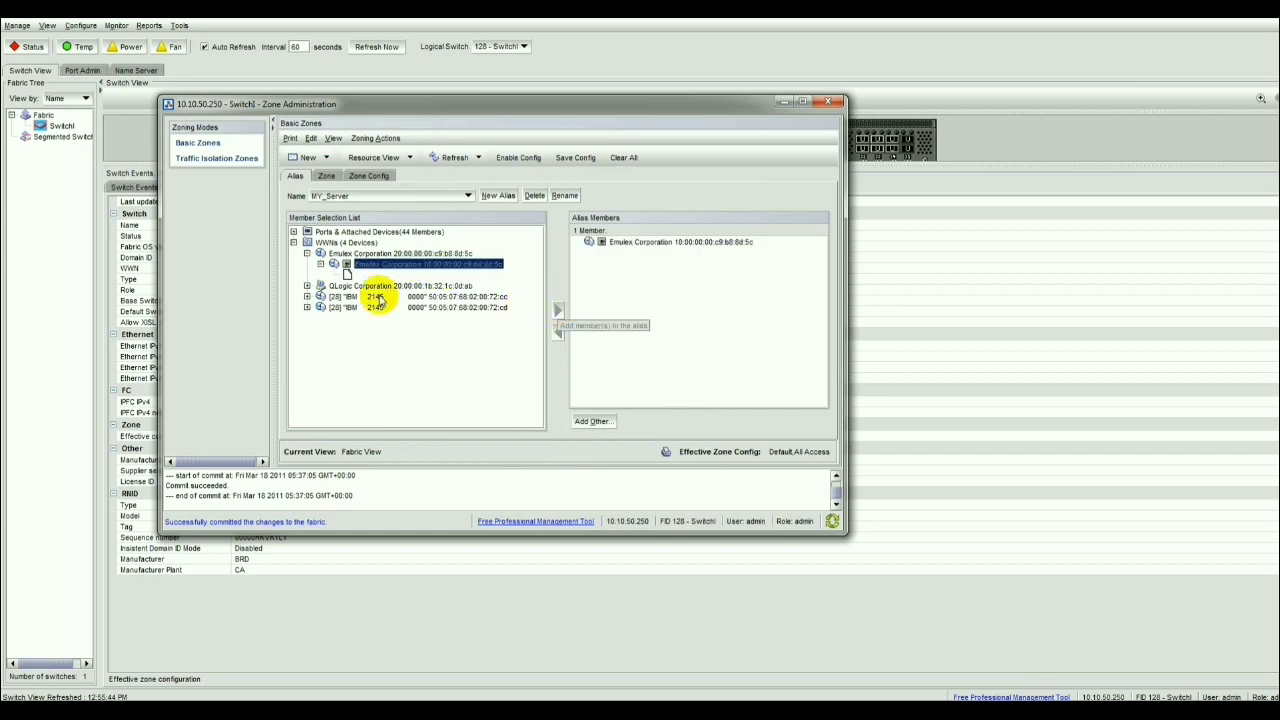
# Check the QLogic device's details and add its port WWN 21:00:00:1b:32:1c:0d:ab to the MY_Server alias
pyautogui.click(351, 288)
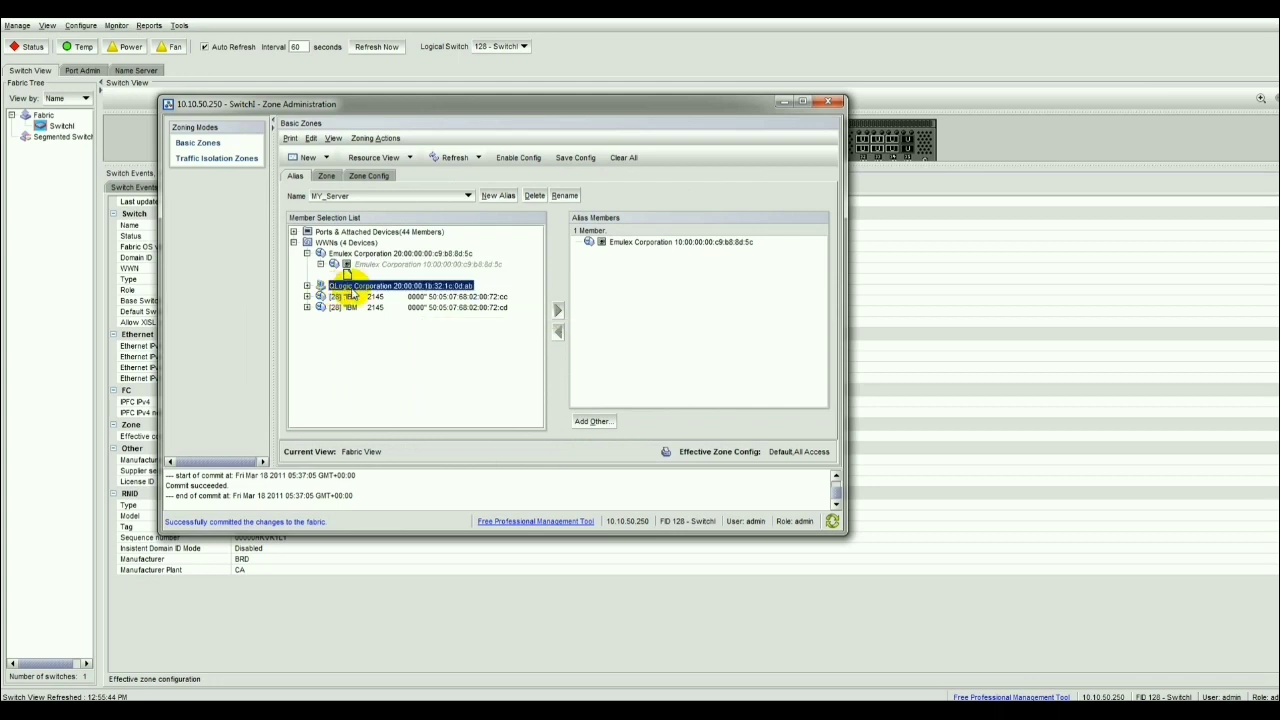
pyautogui.rightClick(357, 290)
pyautogui.click(385, 297)
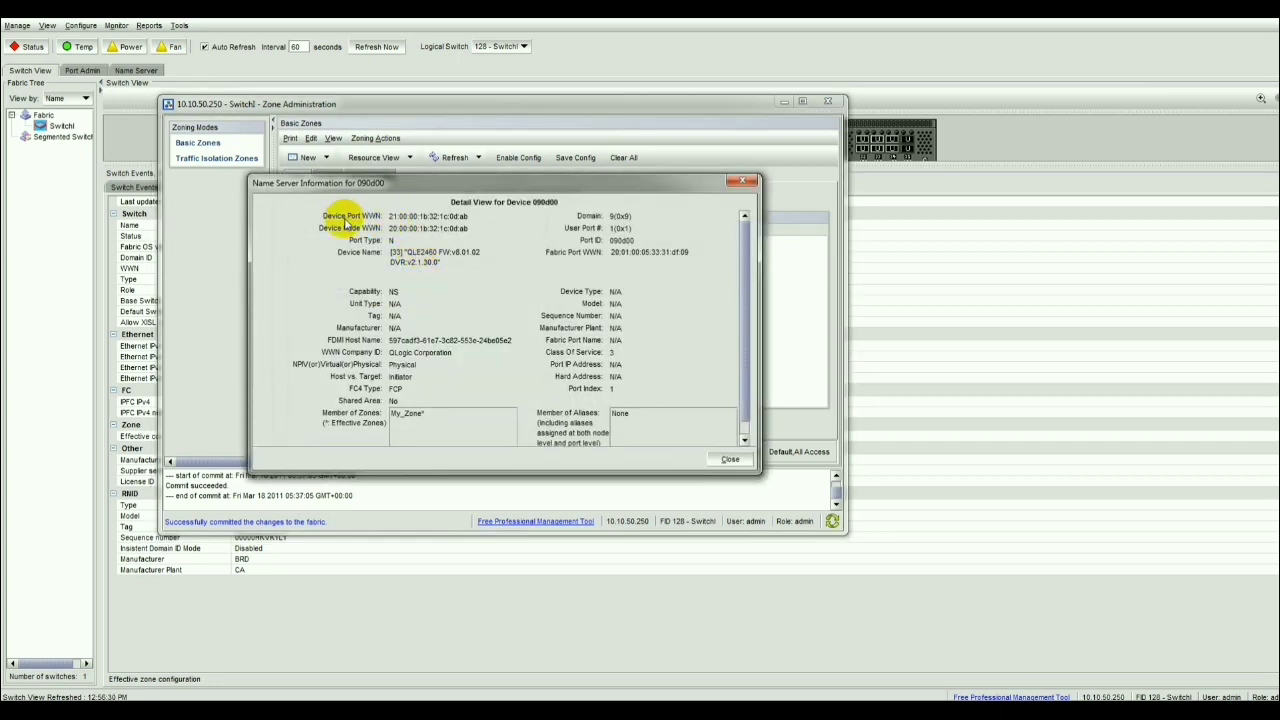
pyautogui.click(742, 181)
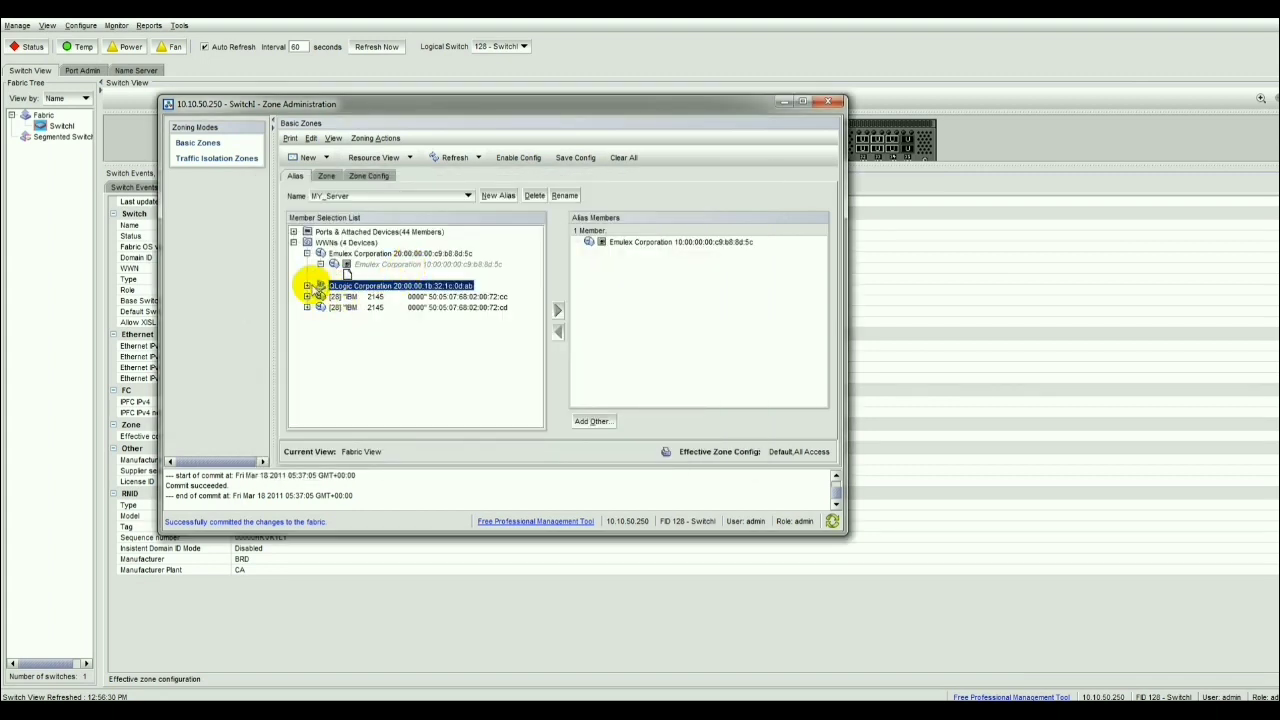
pyautogui.click(308, 286)
pyautogui.click(400, 297)
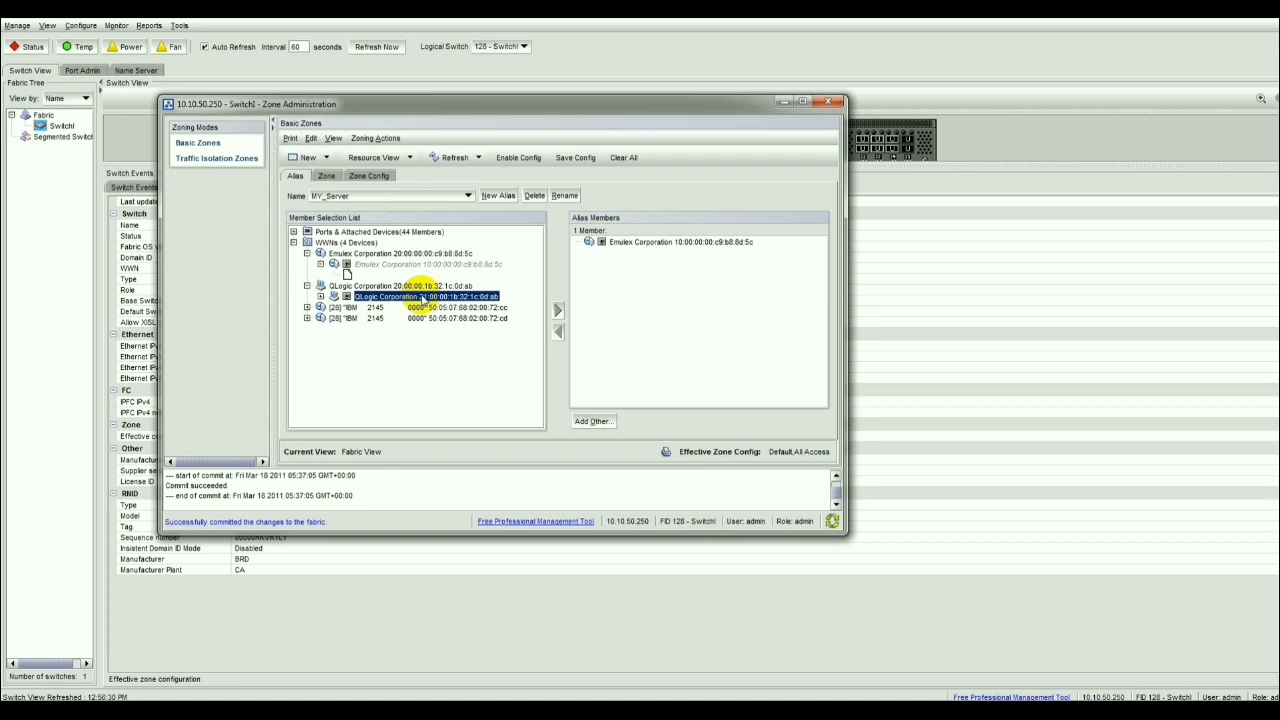
pyautogui.click(558, 311)
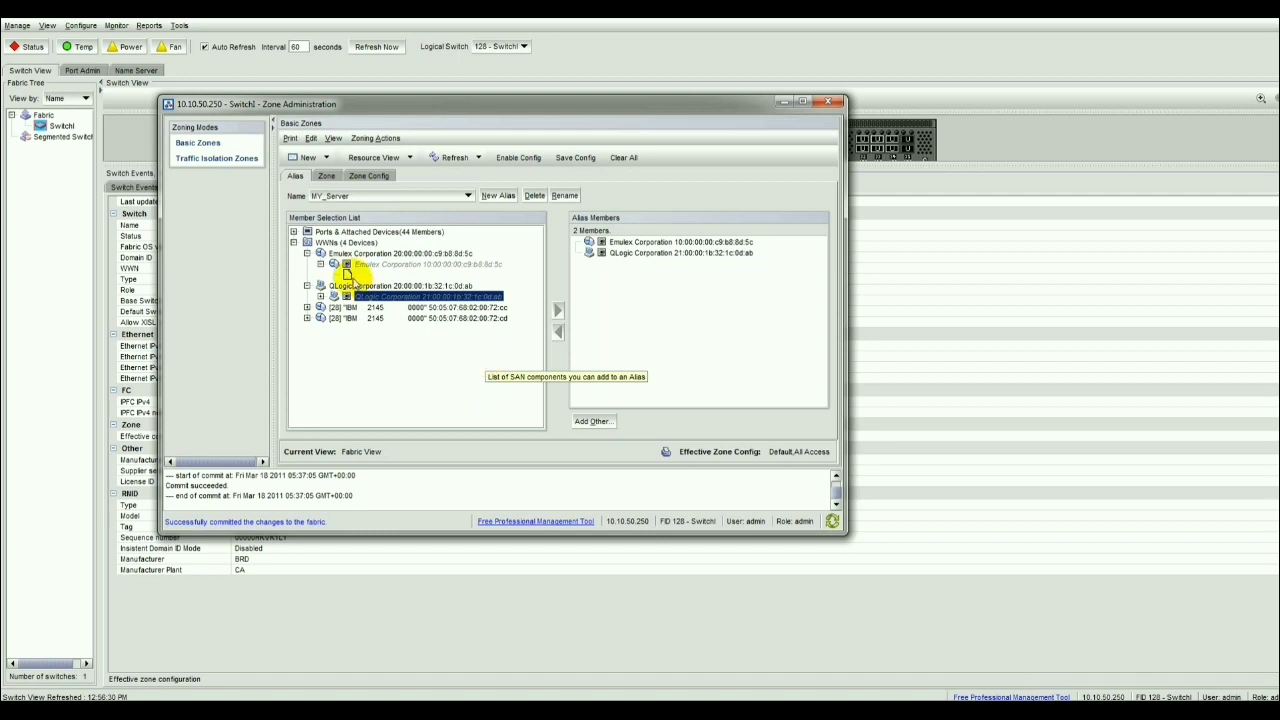
# Create a second alias named MY_Storage
pyautogui.click(503, 195)
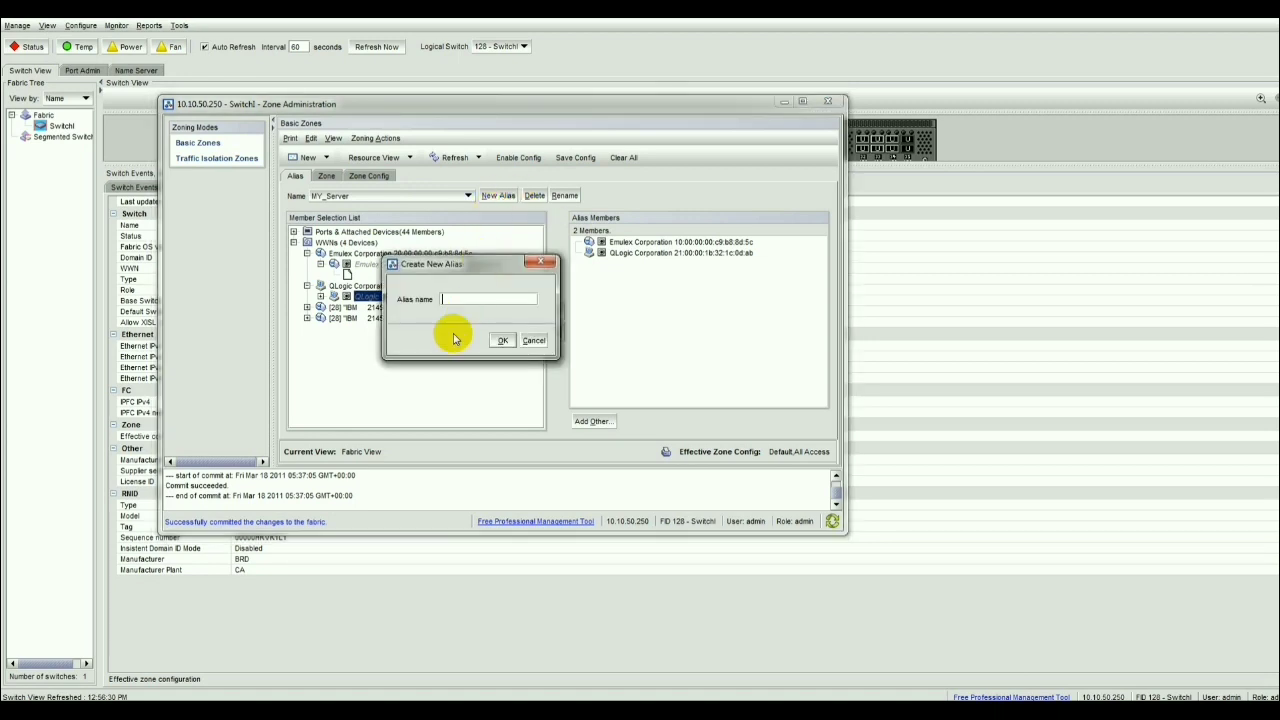
pyautogui.write('My')
pyautogui.press('BackSpace')
pyautogui.write('Y')
pyautogui.press('BackSpace')
pyautogui.press('BackSpace')
pyautogui.write('MY_Storag')
pyautogui.write('e')
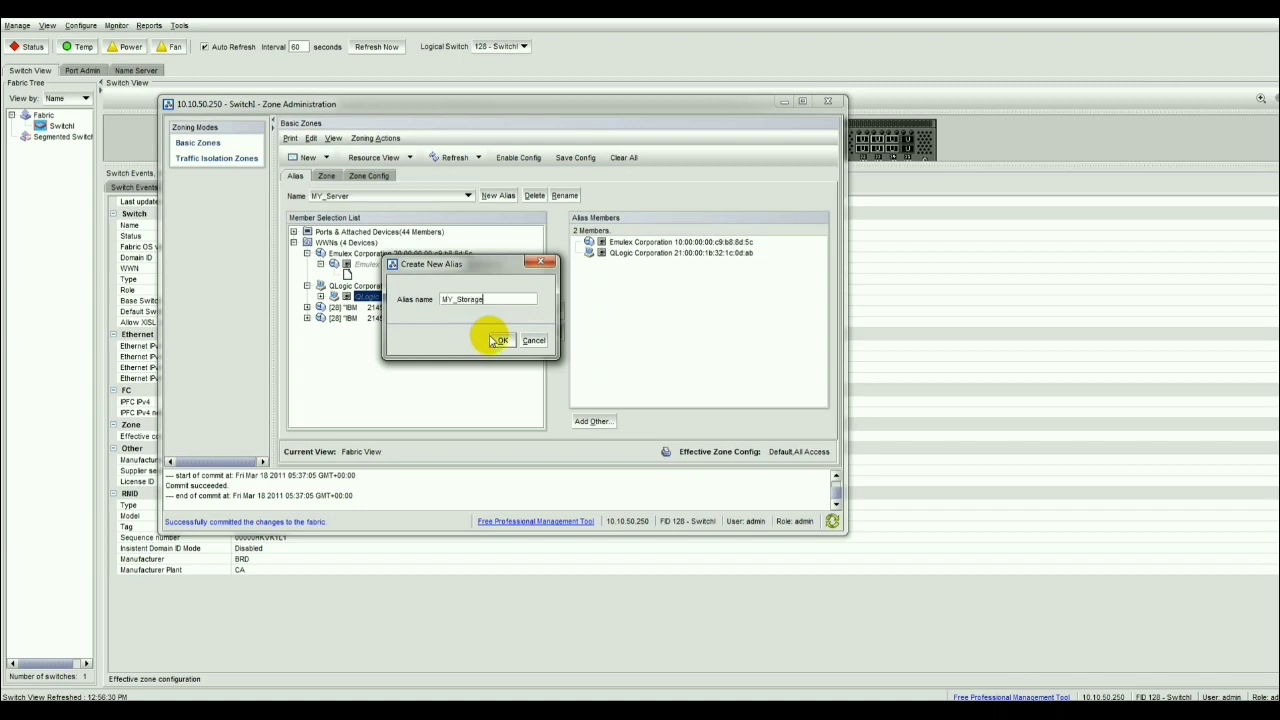
pyautogui.click(501, 341)
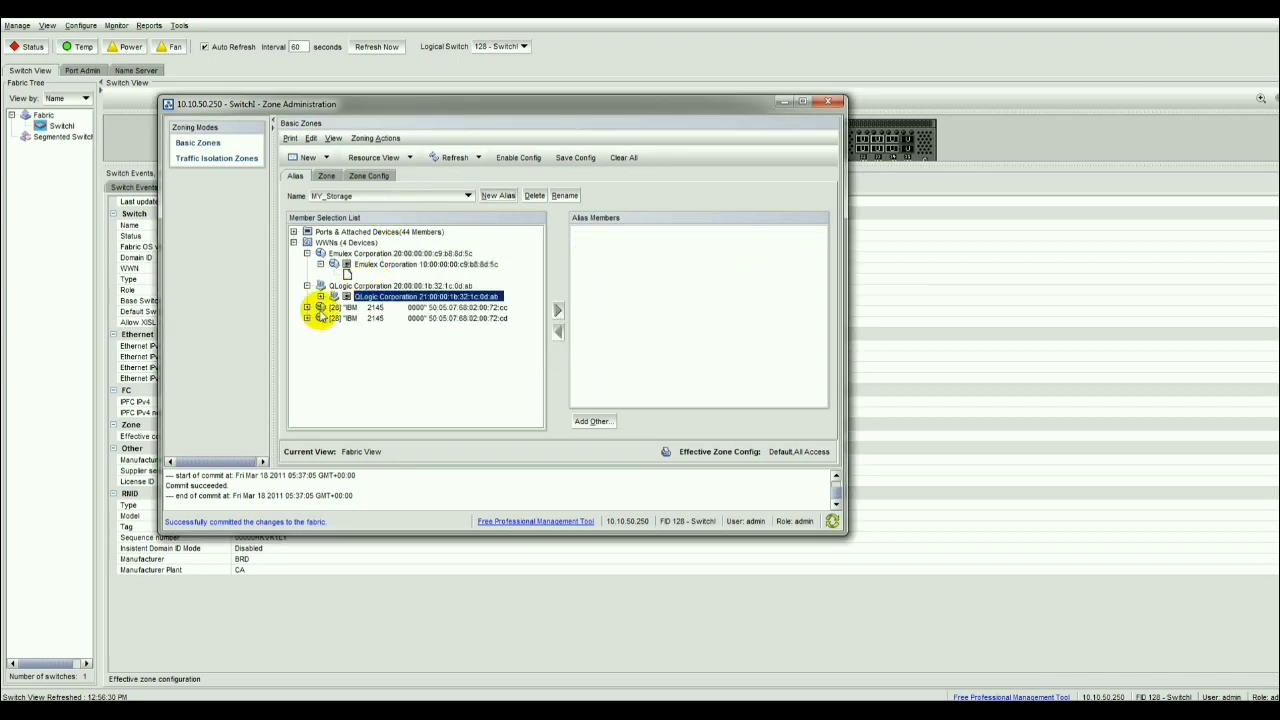
# Check the first IBM 2145 device's details and add its port WWN 50:05:07:68:02:20:72:cc to the MY_Storage alias
pyautogui.click(307, 307)
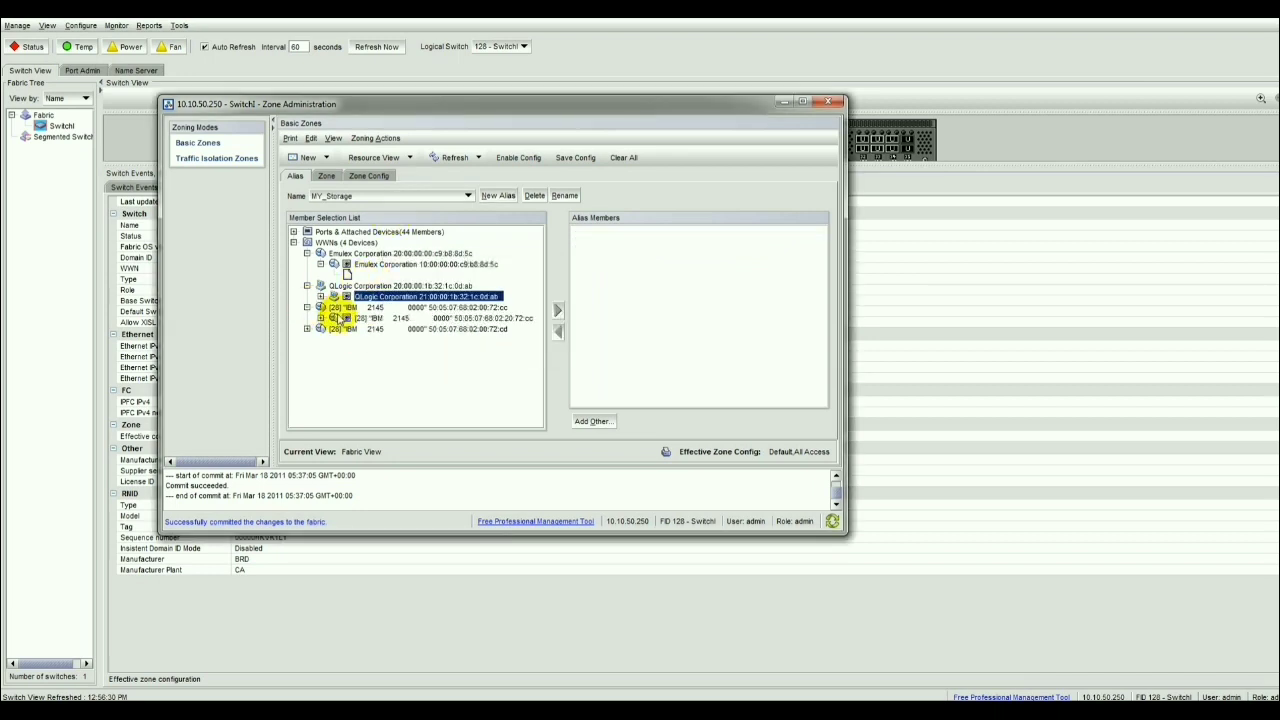
pyautogui.doubleClick(443, 319)
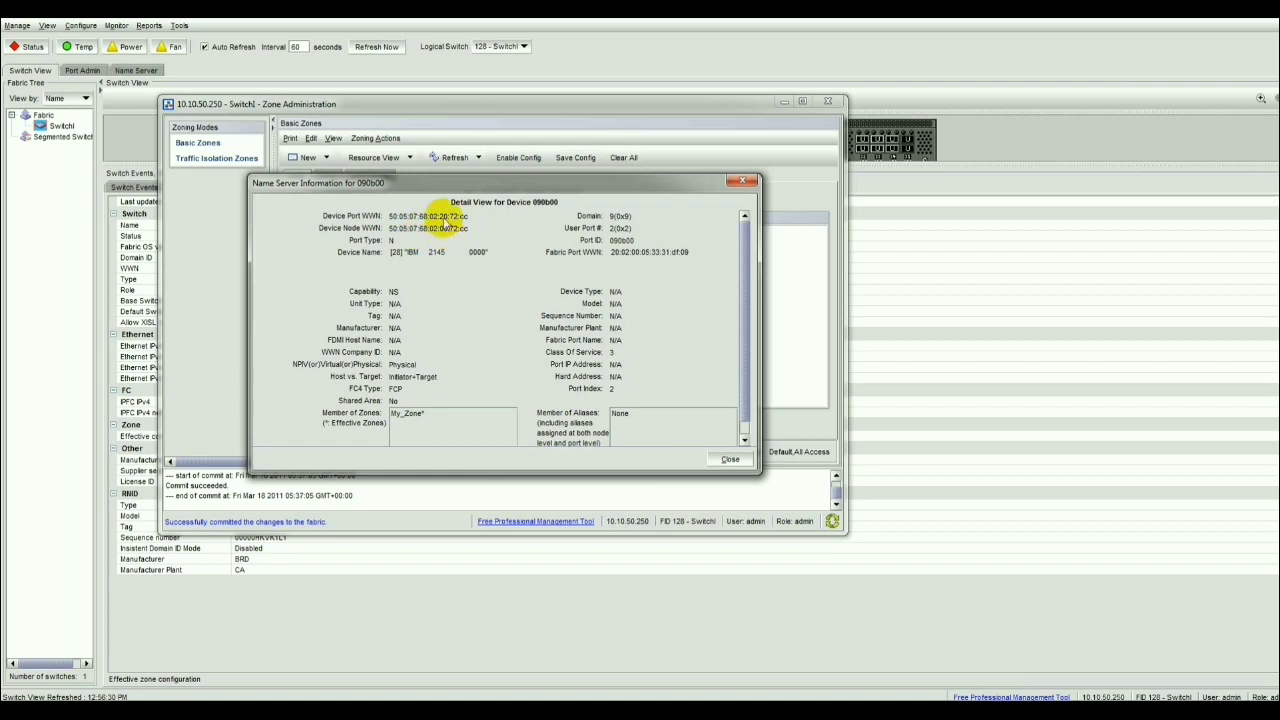
pyautogui.click(740, 182)
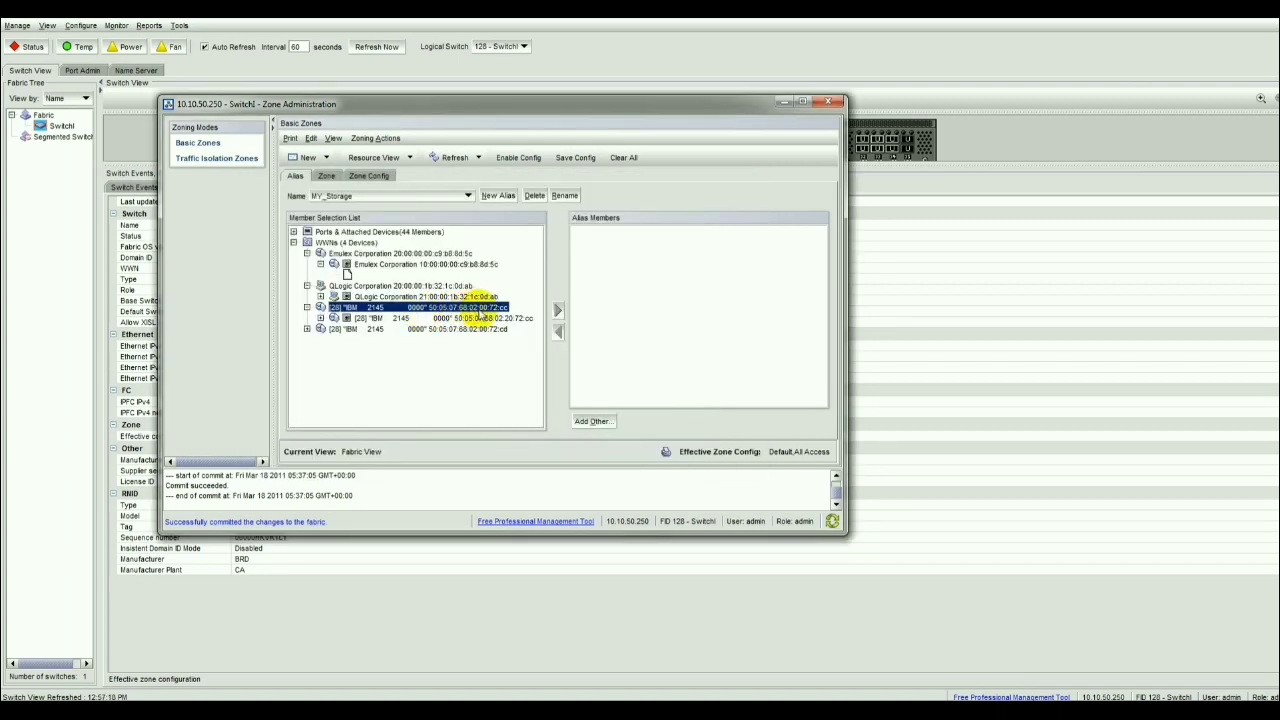
pyautogui.click(320, 318)
pyautogui.click(492, 318)
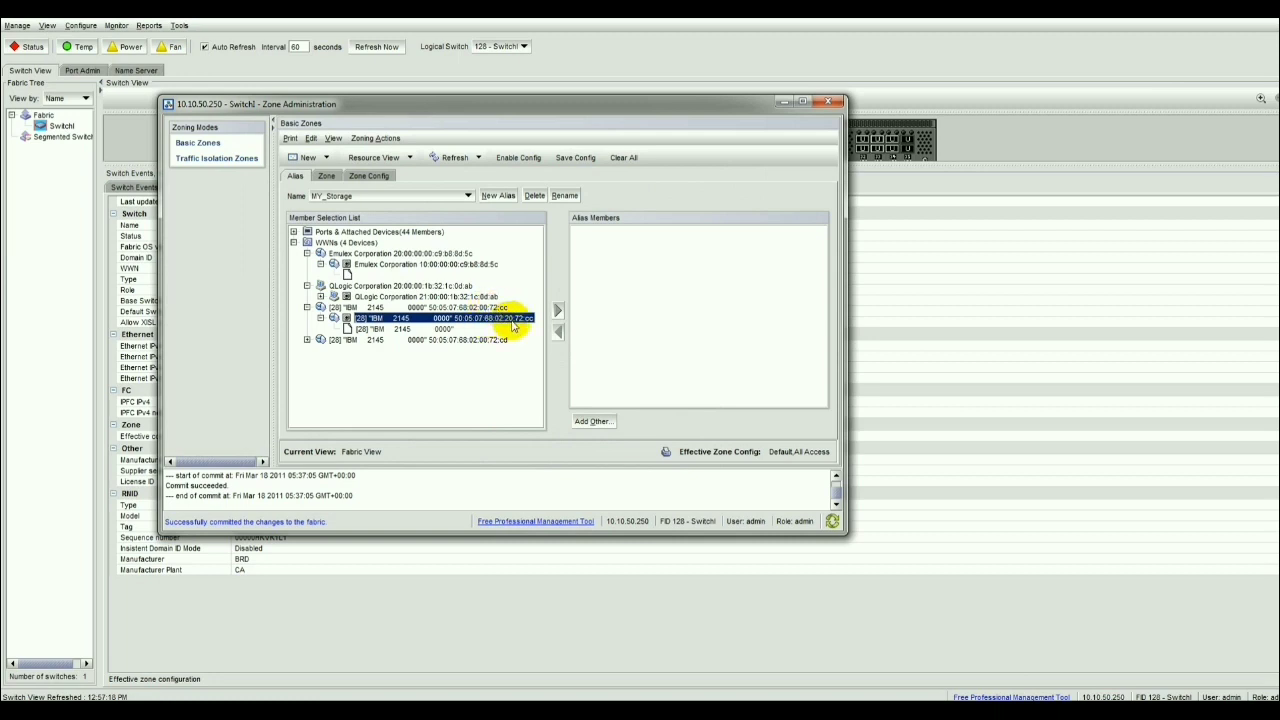
pyautogui.click(558, 311)
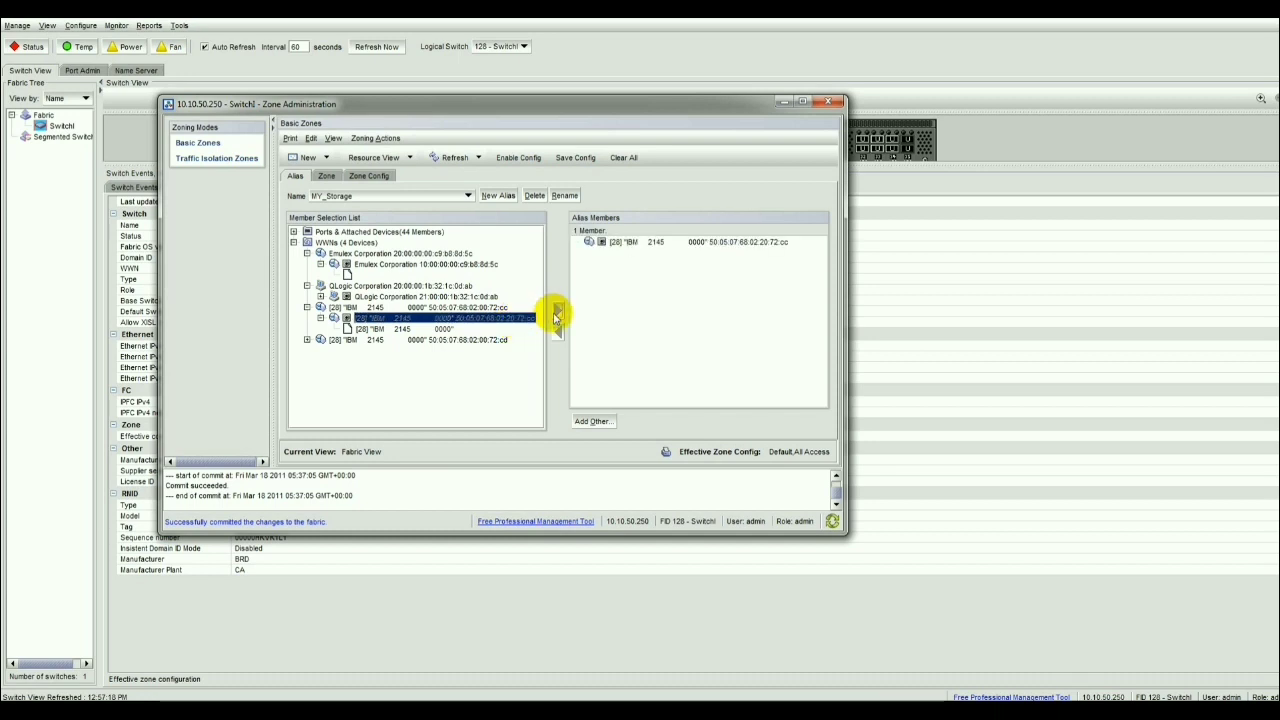
# Check the second IBM 2145 device's details and add its port WWN 50:05:07:68:02:40:72:cd to the MY_Storage alias
pyautogui.click(307, 340)
pyautogui.click(320, 351)
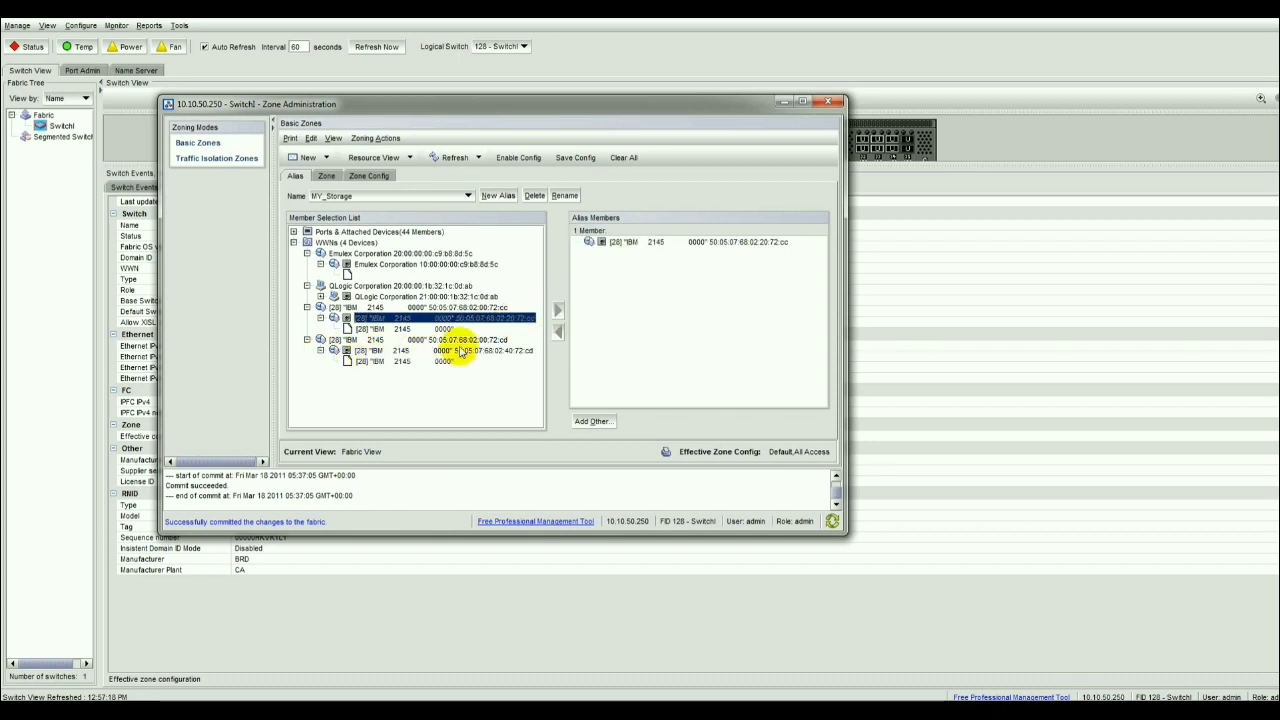
pyautogui.rightClick(470, 348)
pyautogui.click(485, 352)
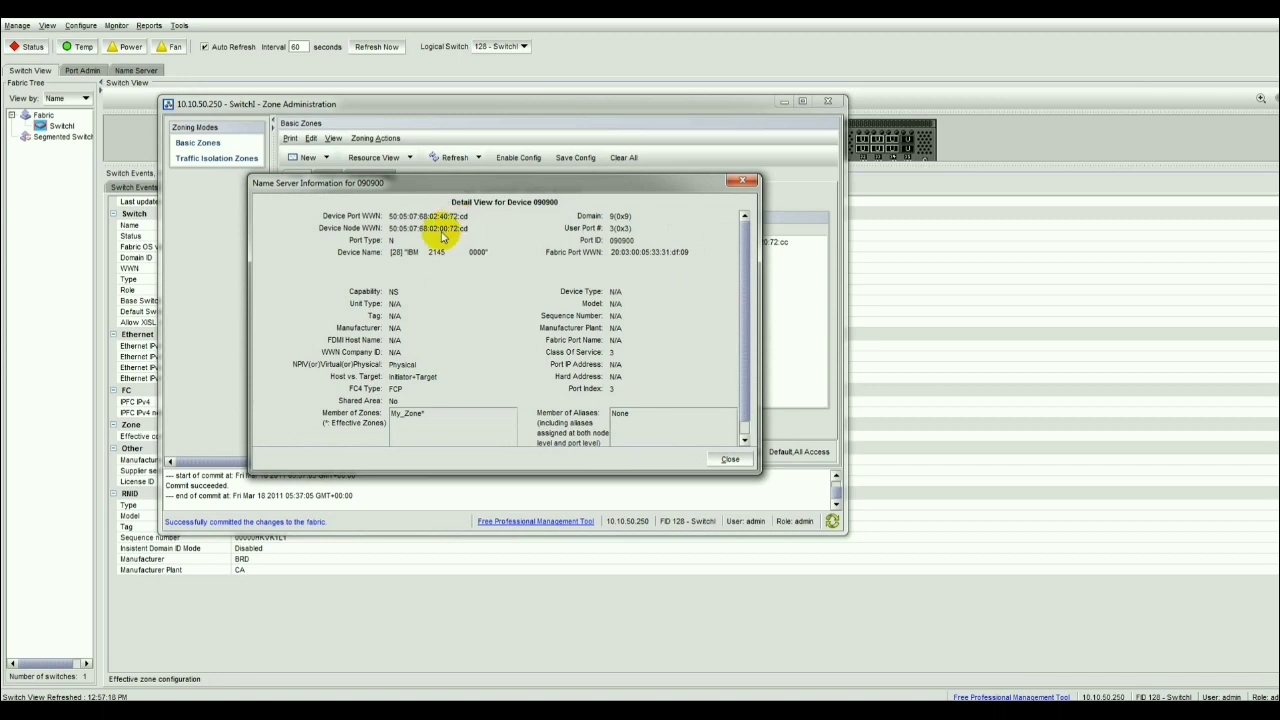
pyautogui.click(741, 181)
pyautogui.click(740, 182)
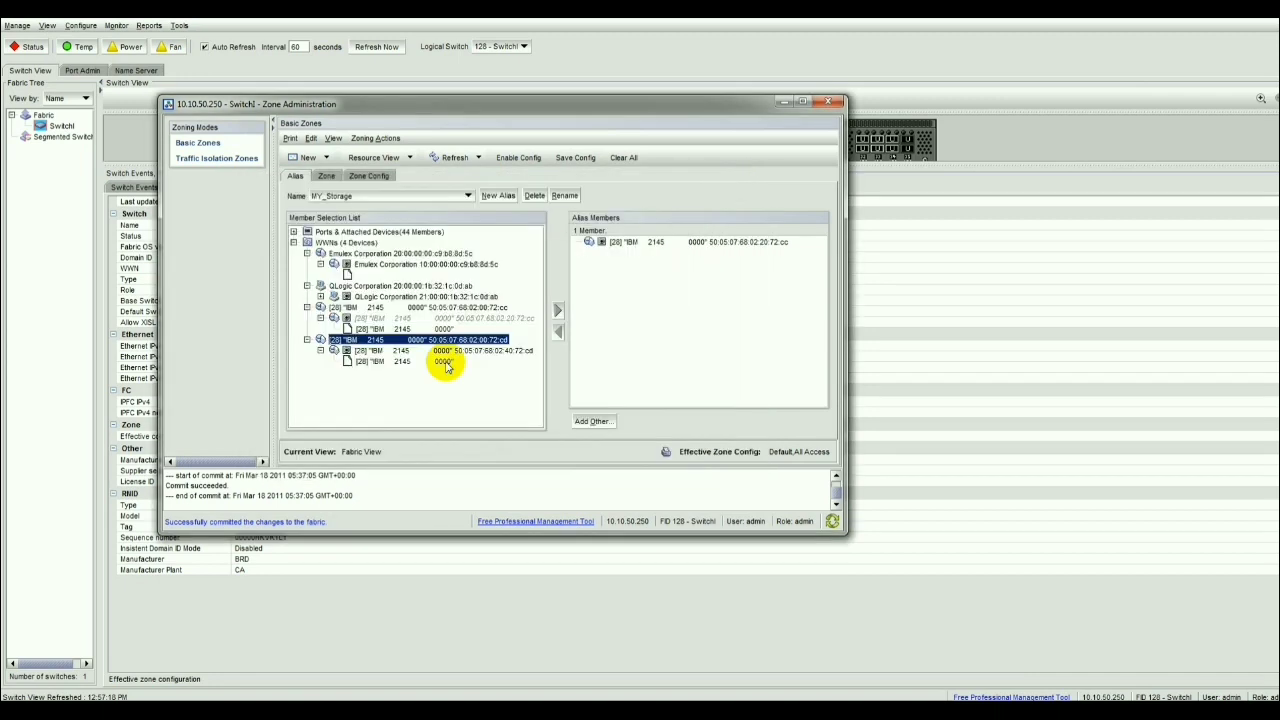
pyautogui.click(499, 353)
pyautogui.click(558, 311)
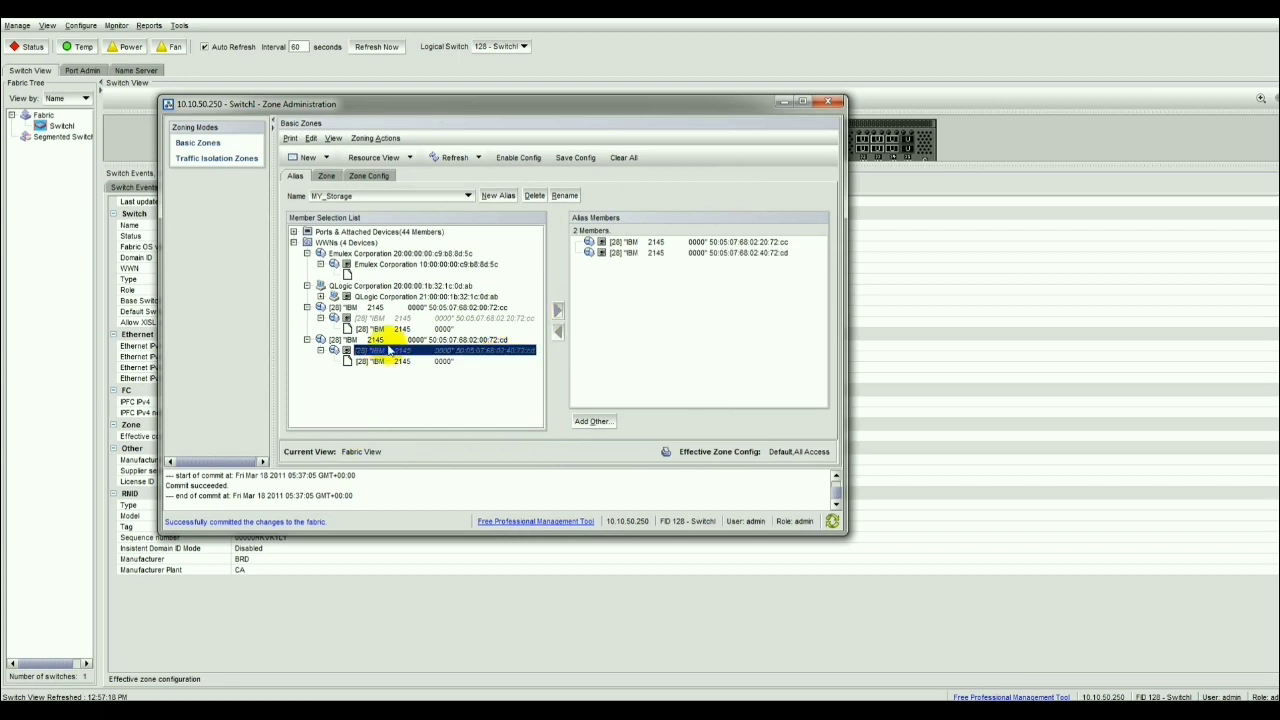
# Create a zone named MY_Zone and add the MY_Server and MY_Storage aliases as its members
pyautogui.click(324, 177)
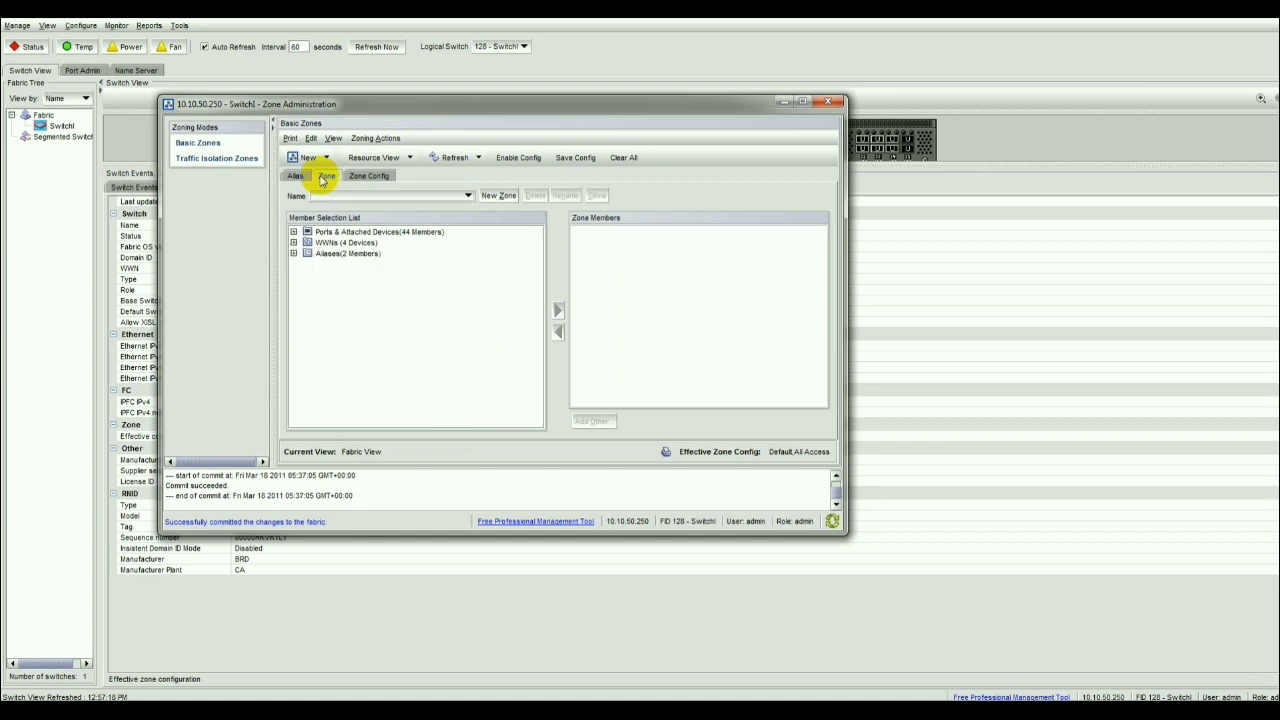
pyautogui.click(492, 197)
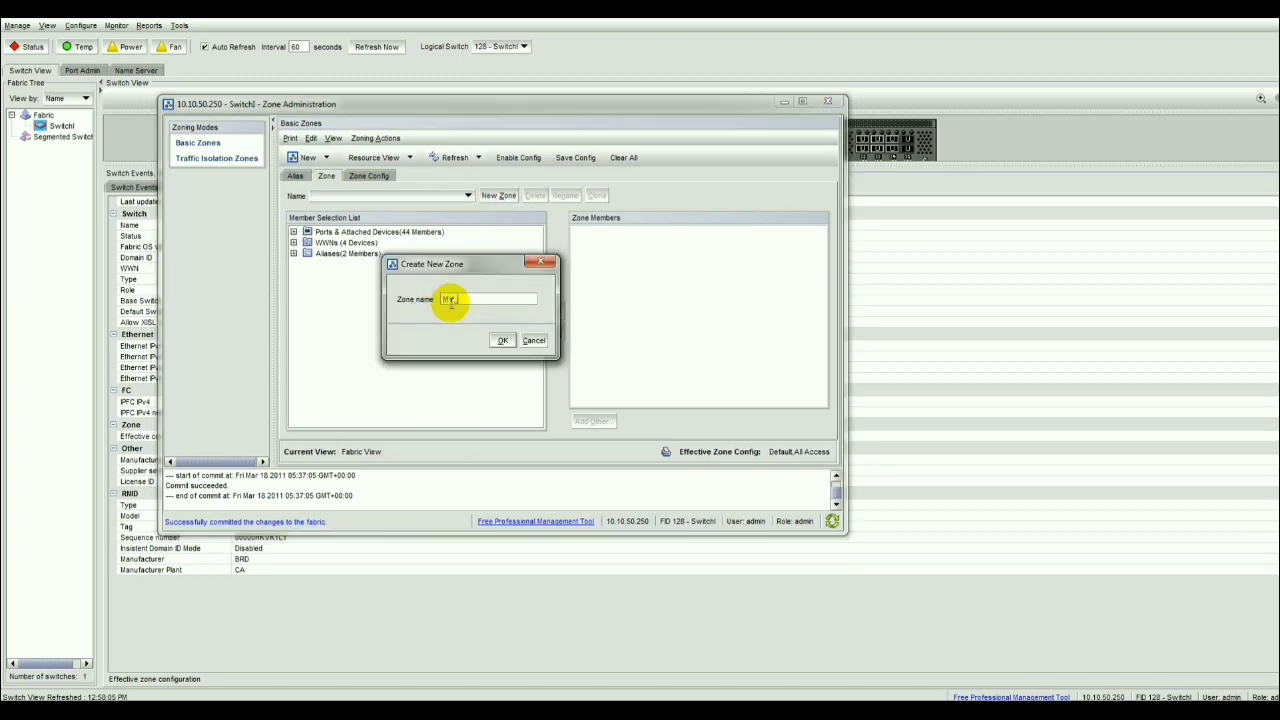
pyautogui.click(503, 340)
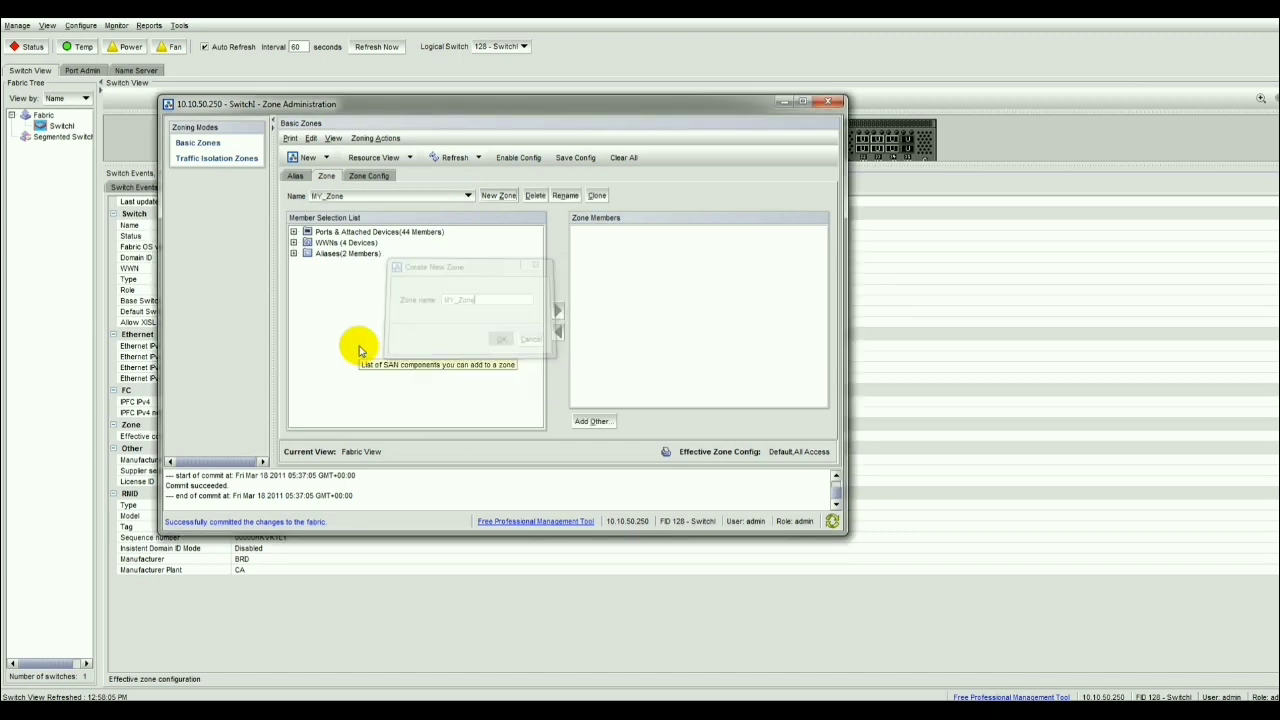
pyautogui.click(293, 254)
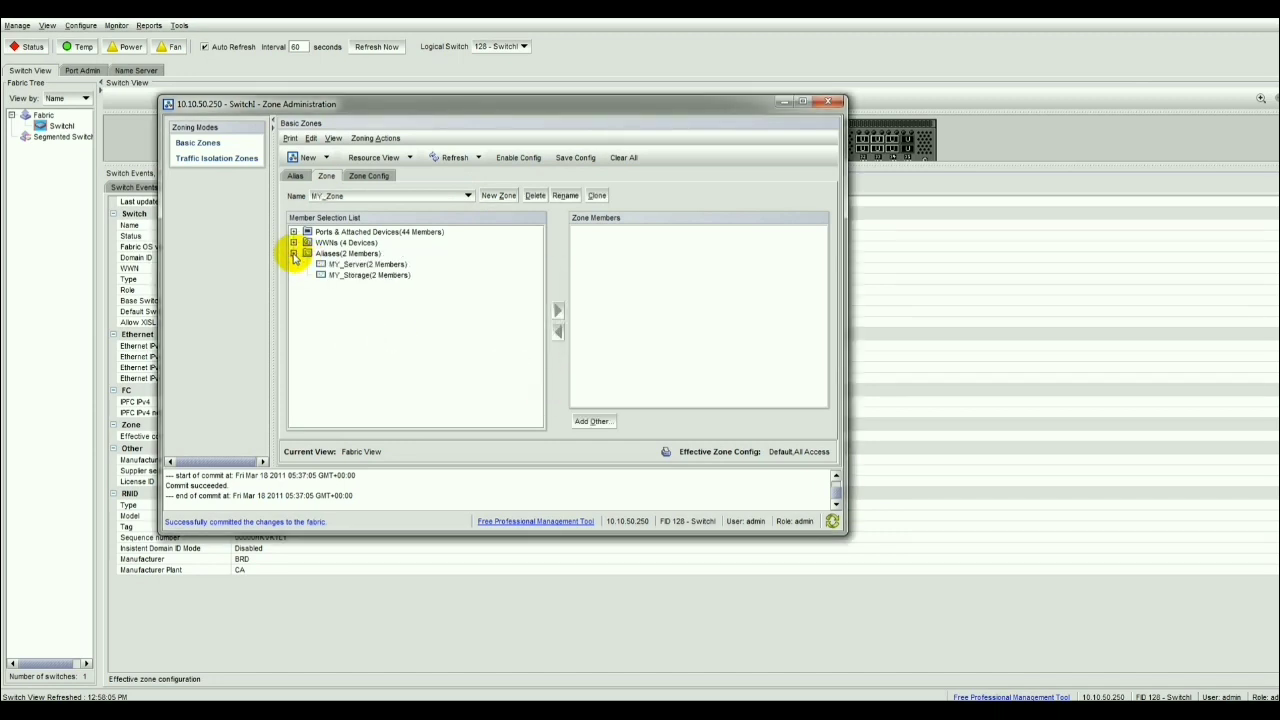
pyautogui.click(364, 264)
pyautogui.keyDown('shift'); pyautogui.click(370, 278); pyautogui.keyUp('shift')
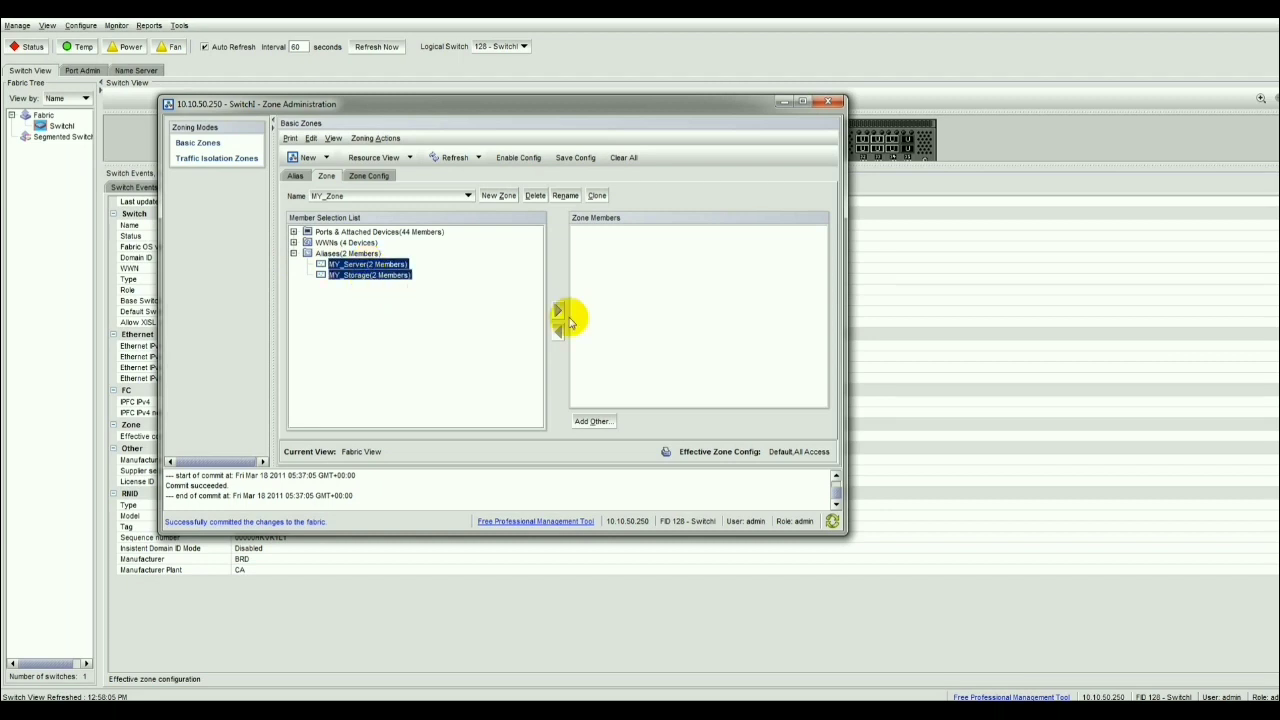
pyautogui.click(558, 312)
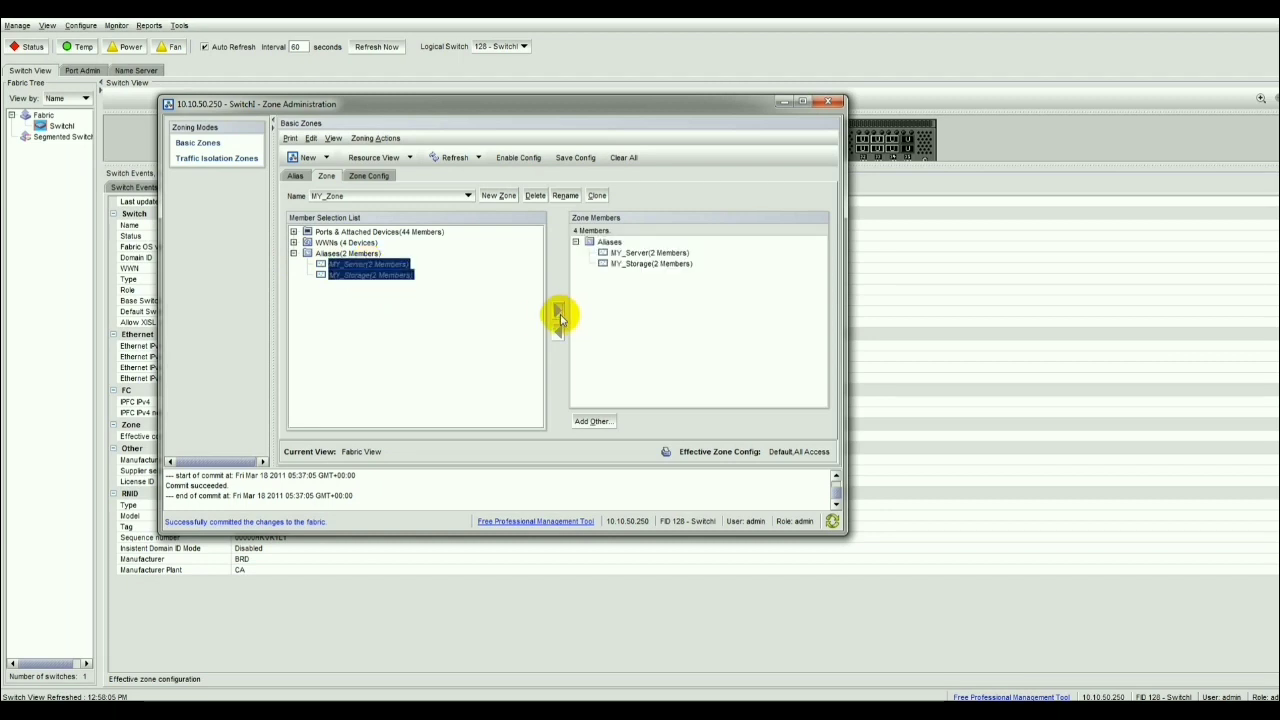
# Create a zone configuration named MY_CFG and add MY_Zone to it
pyautogui.click(368, 178)
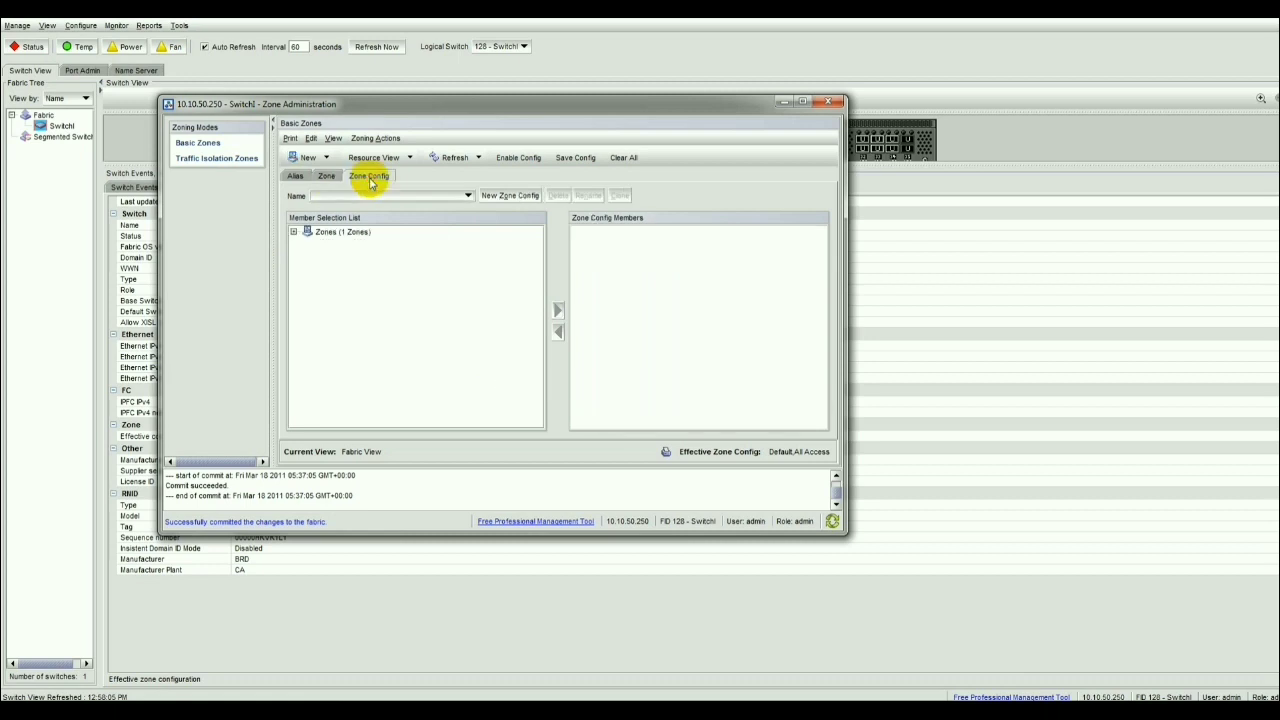
pyautogui.click(500, 196)
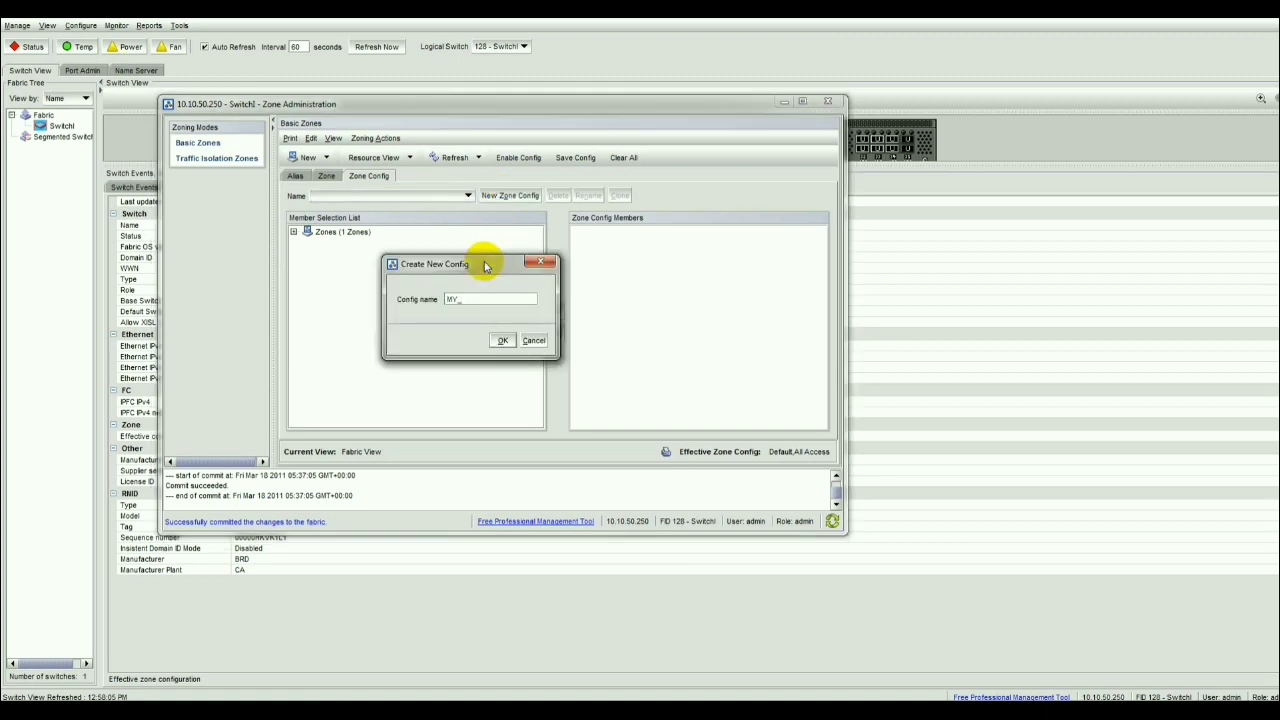
pyautogui.write('MY_CFG')
pyautogui.click(502, 340)
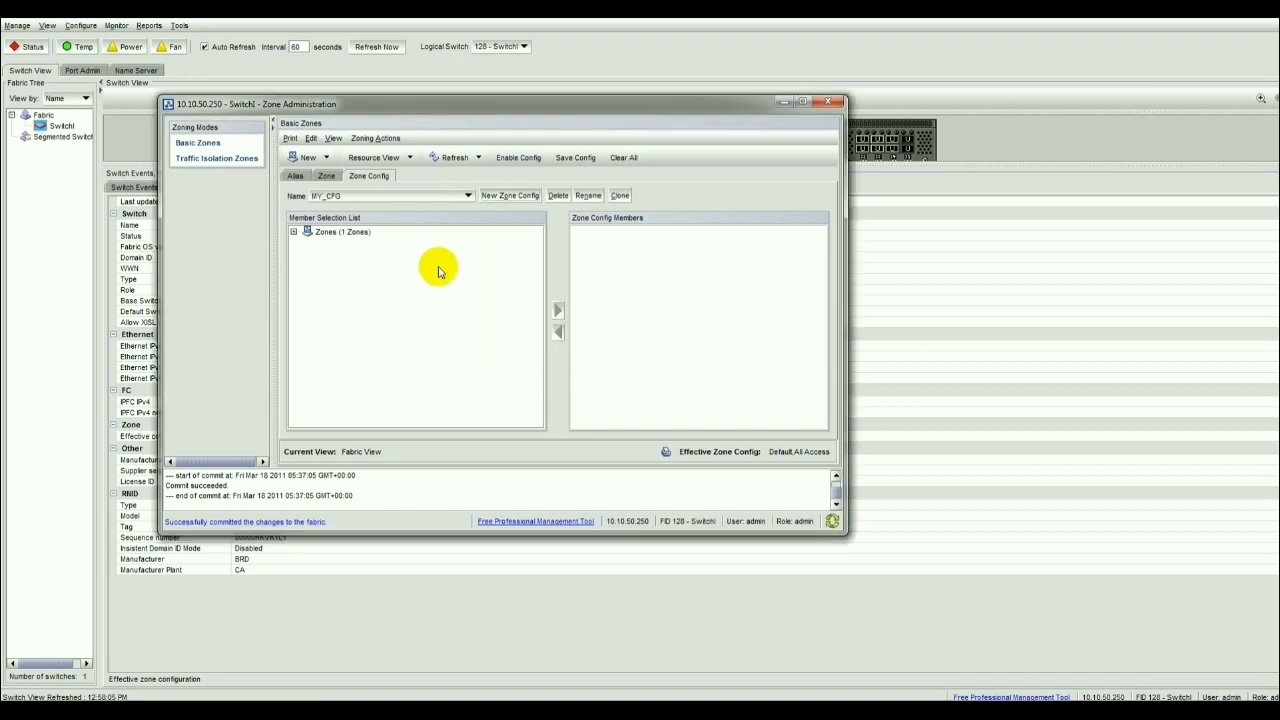
pyautogui.click(293, 232)
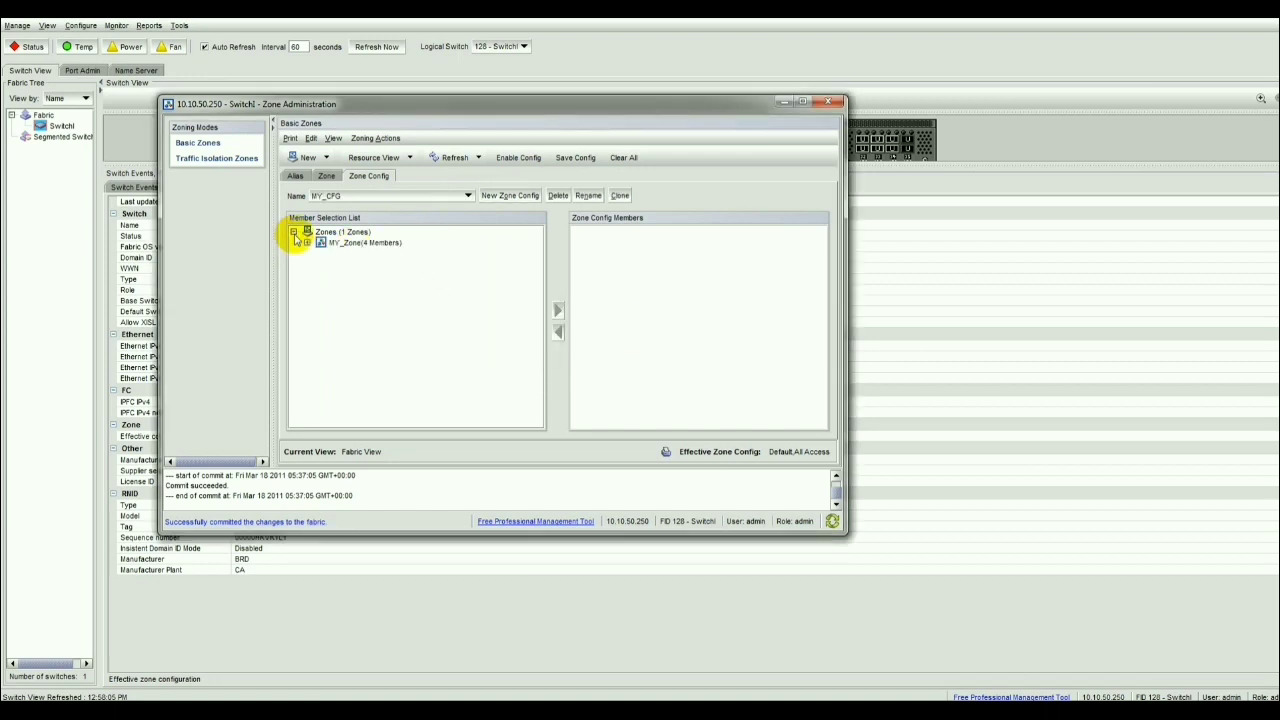
pyautogui.click(340, 246)
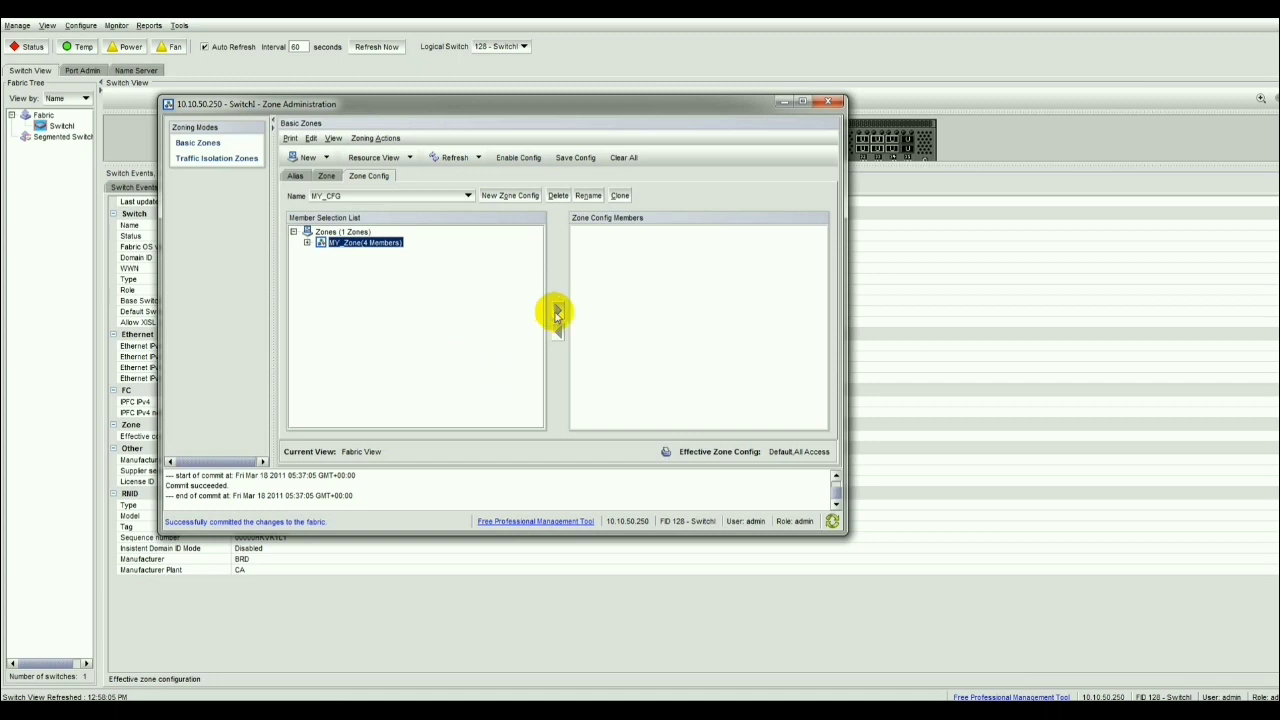
pyautogui.click(557, 312)
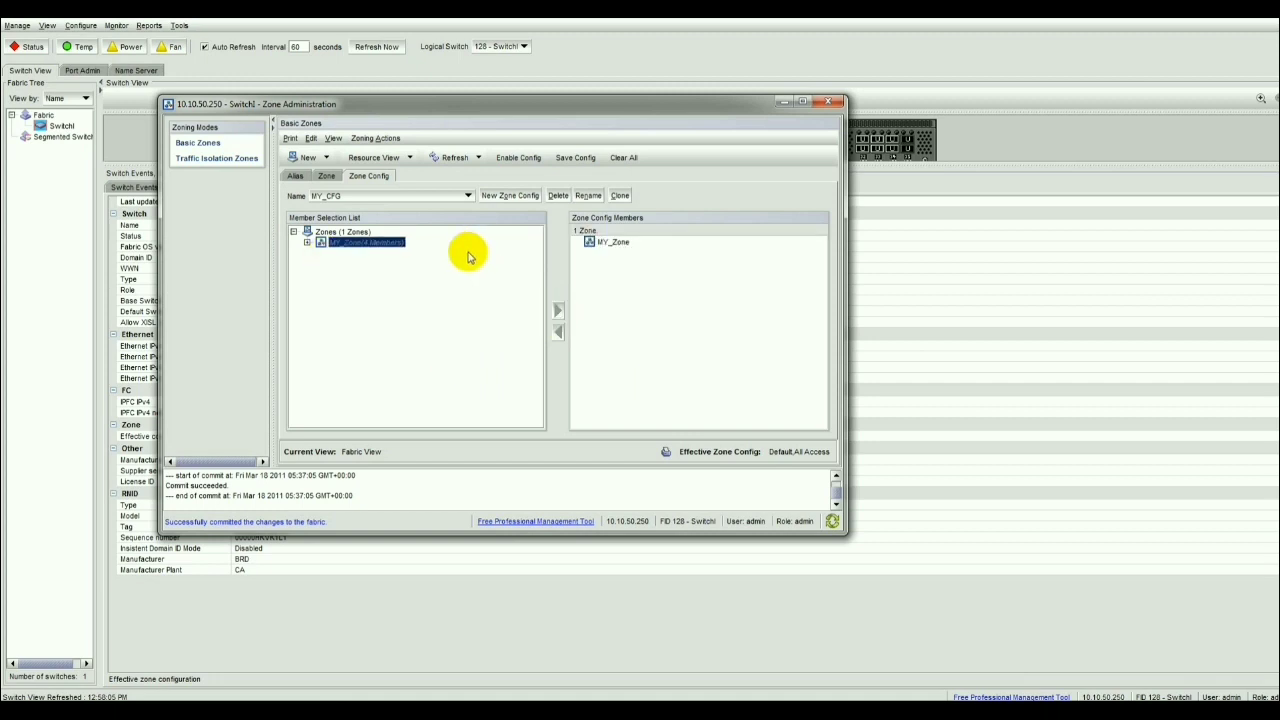
# Enable the MY_CFG zone configuration on the switch and save the defined zoning configuration
pyautogui.click(518, 161)
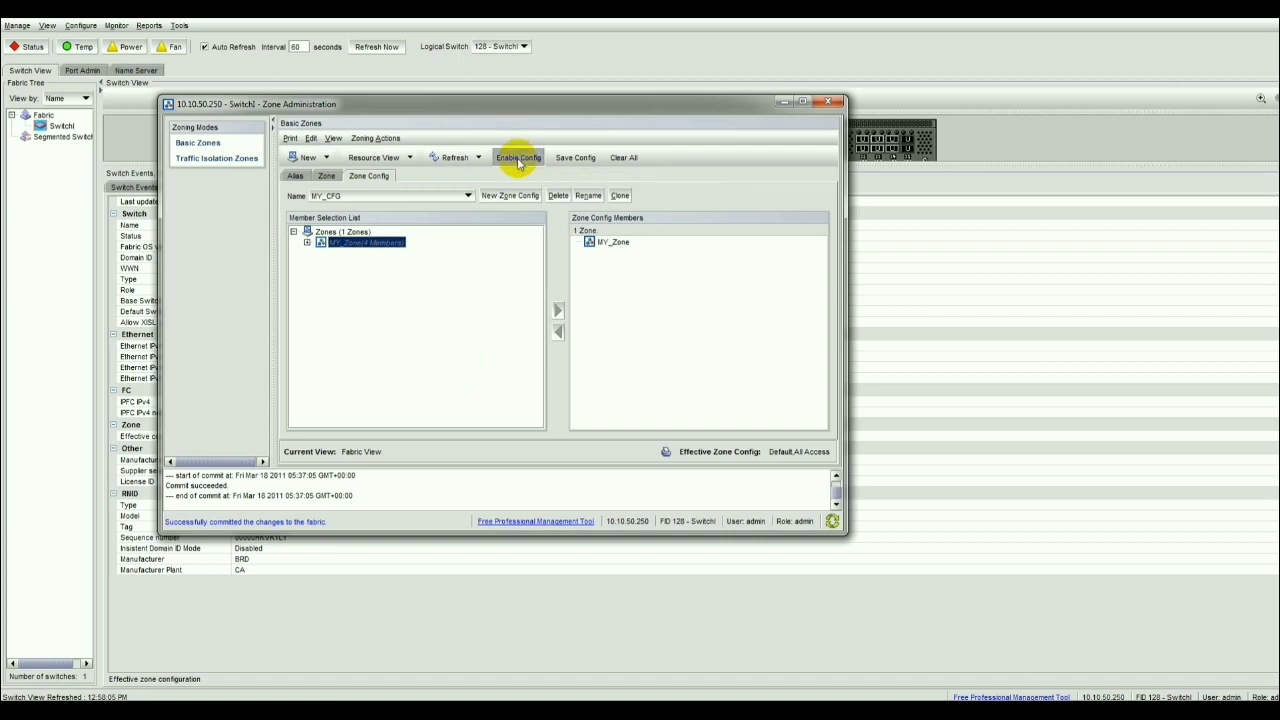
pyautogui.click(556, 323)
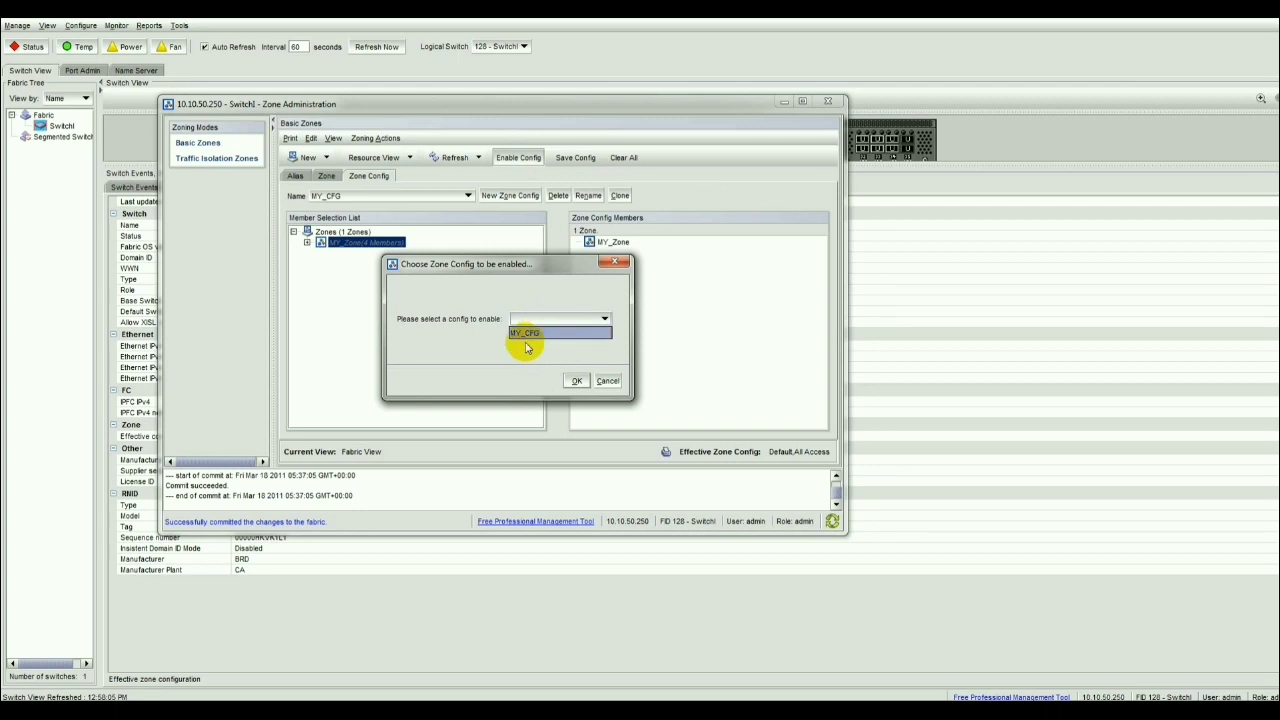
pyautogui.click(525, 338)
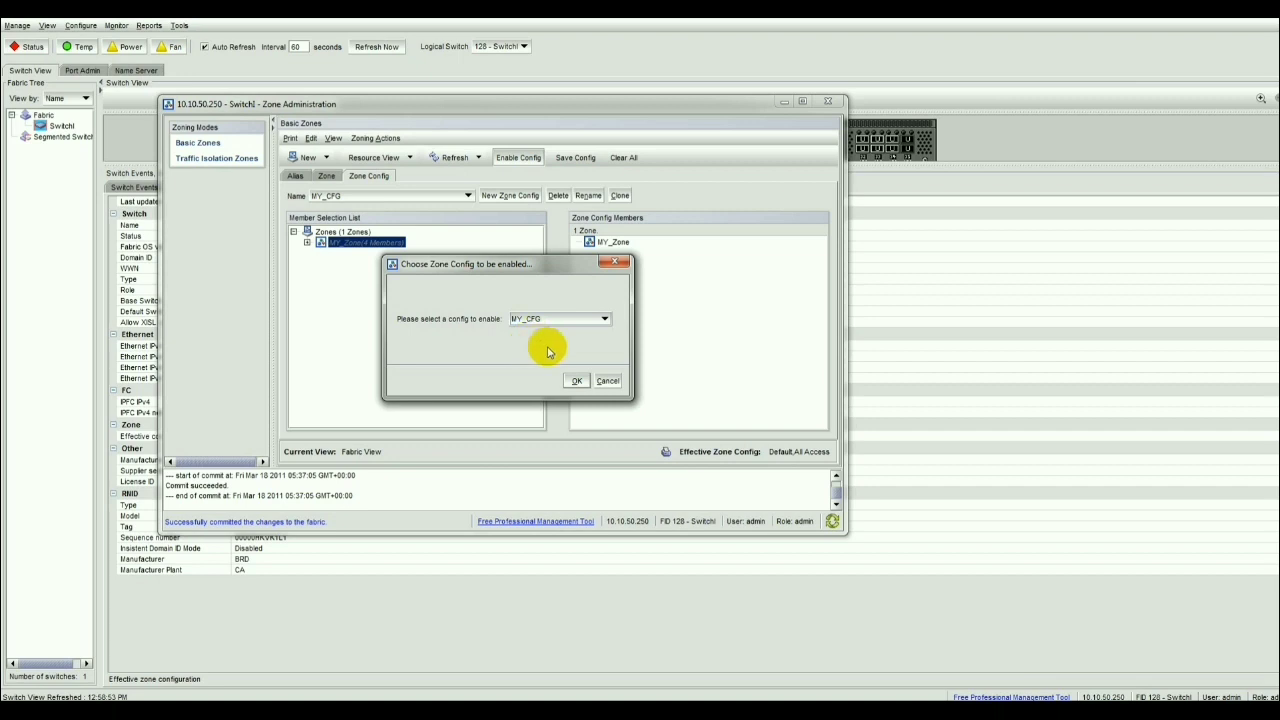
pyautogui.click(577, 382)
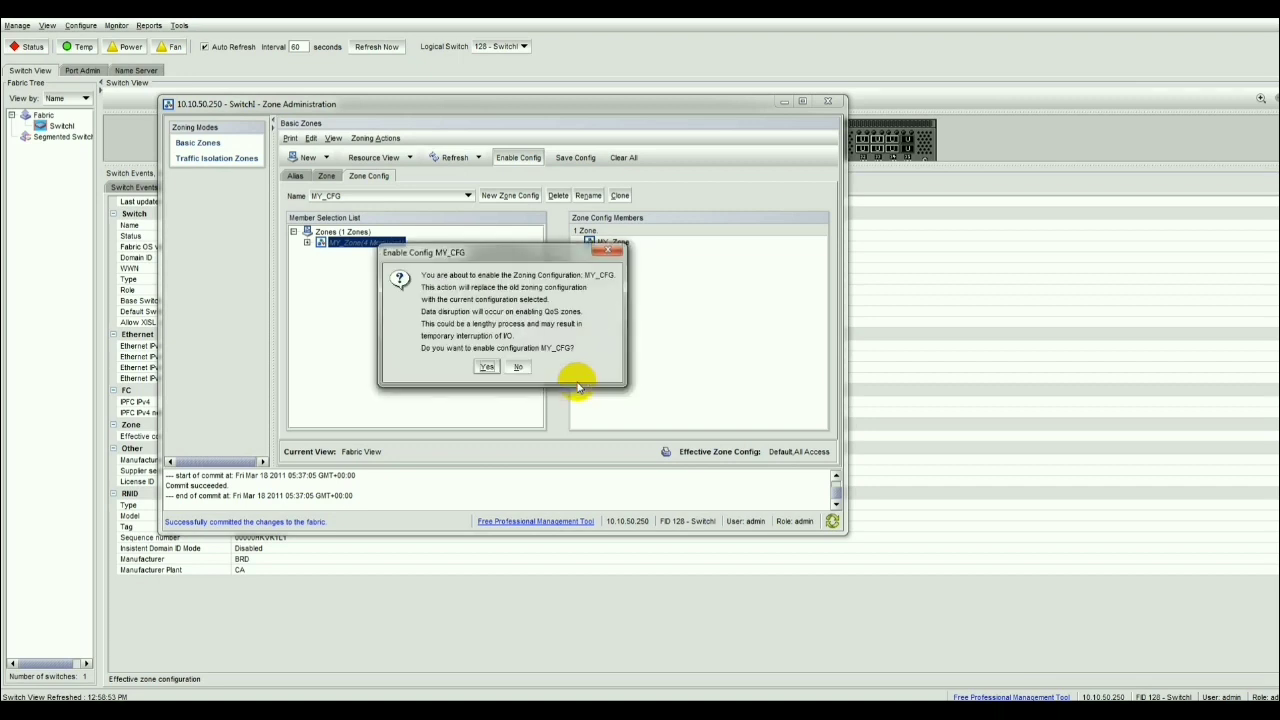
pyautogui.click(488, 367)
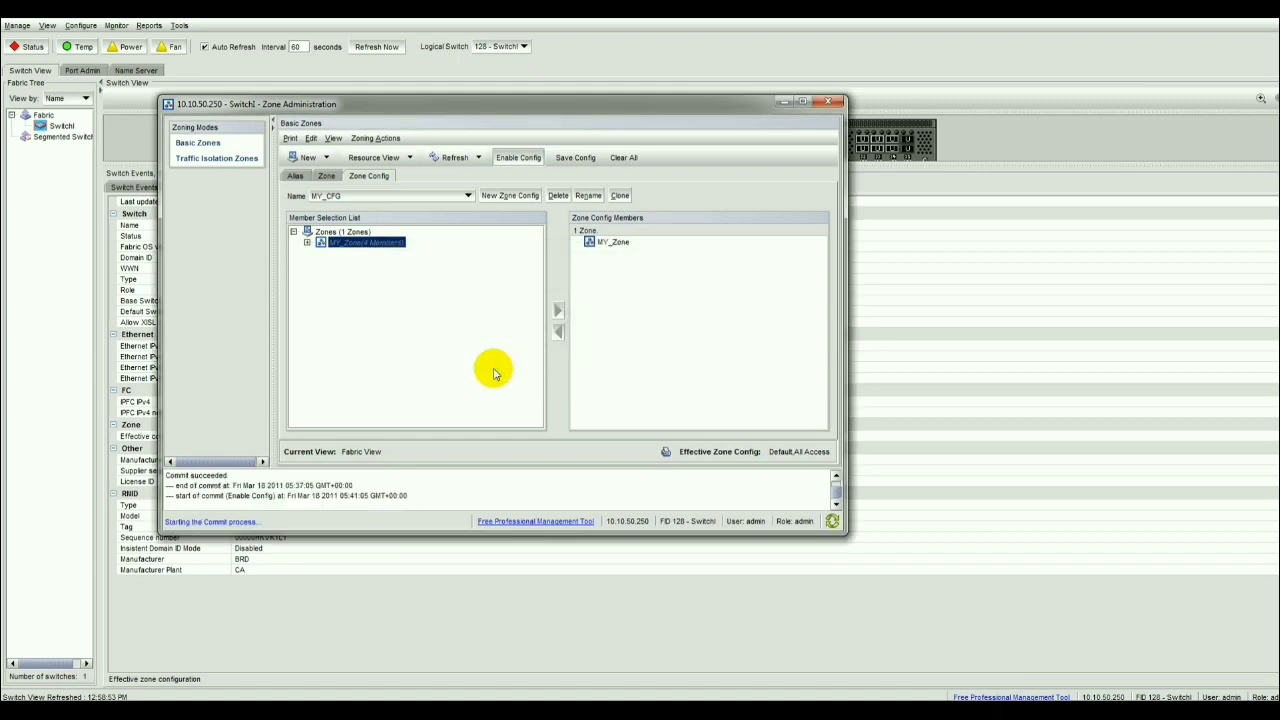
pyautogui.click(577, 158)
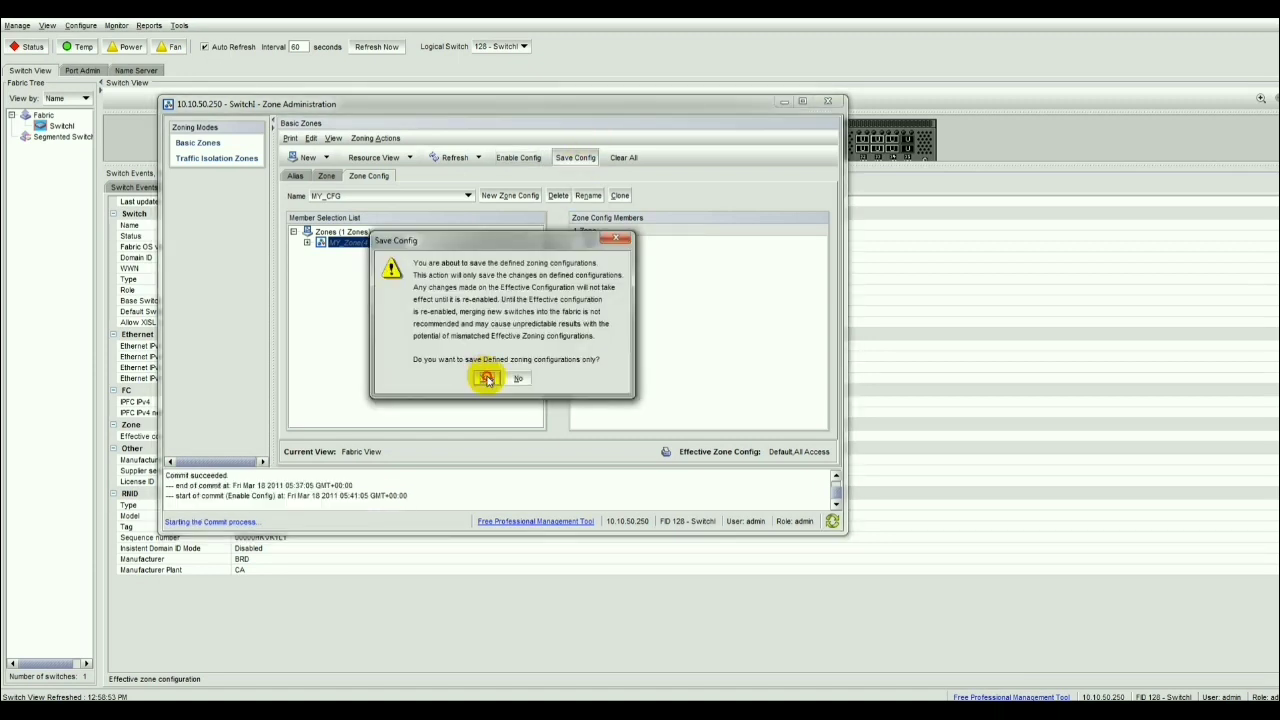
pyautogui.click(487, 375)
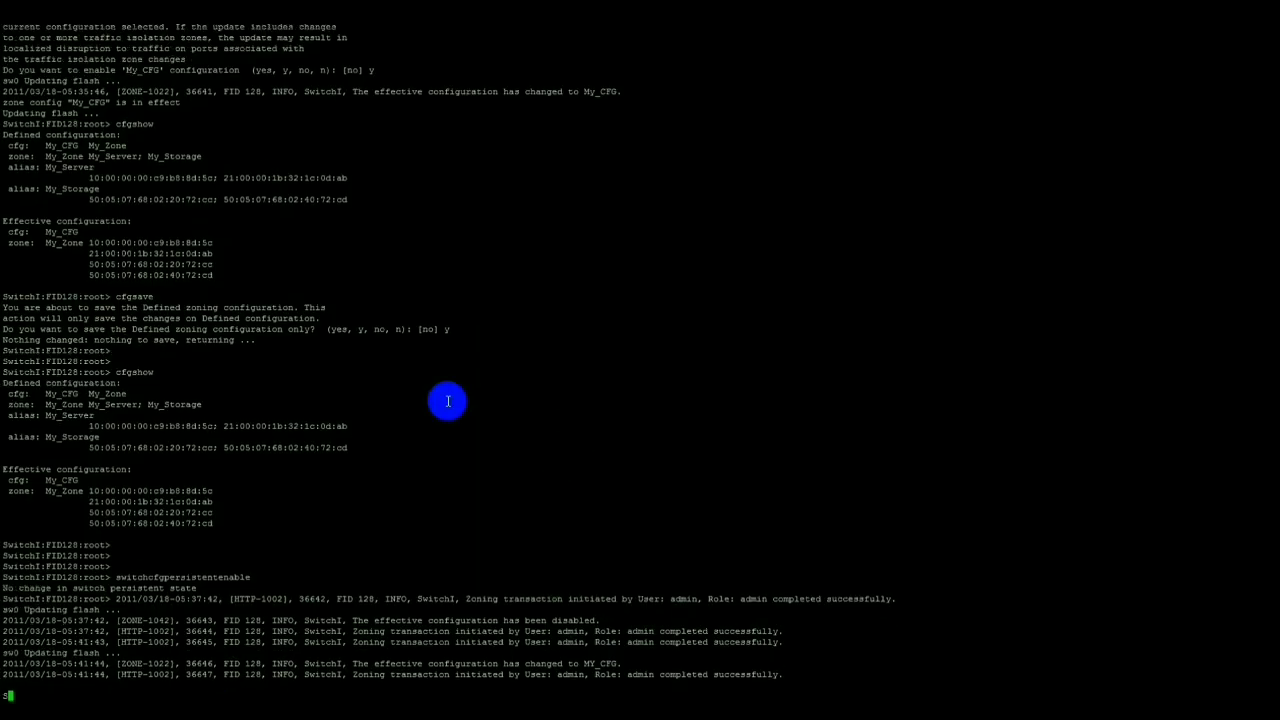
# In the switch's command-line session, run cfgshow and examine the defined and effective zoning configurations
pyautogui.press('Return')
pyautogui.press('Return')
pyautogui.press('Return')
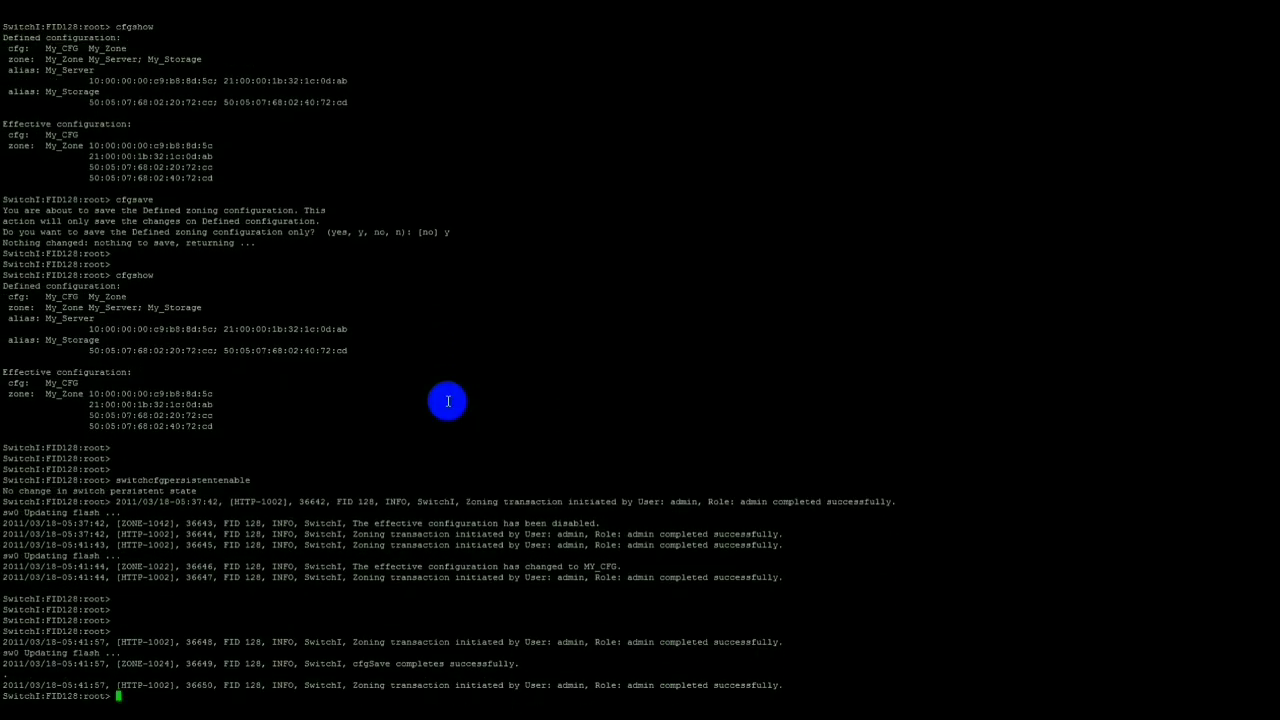
pyautogui.write('cfgshow')
pyautogui.press('Return')
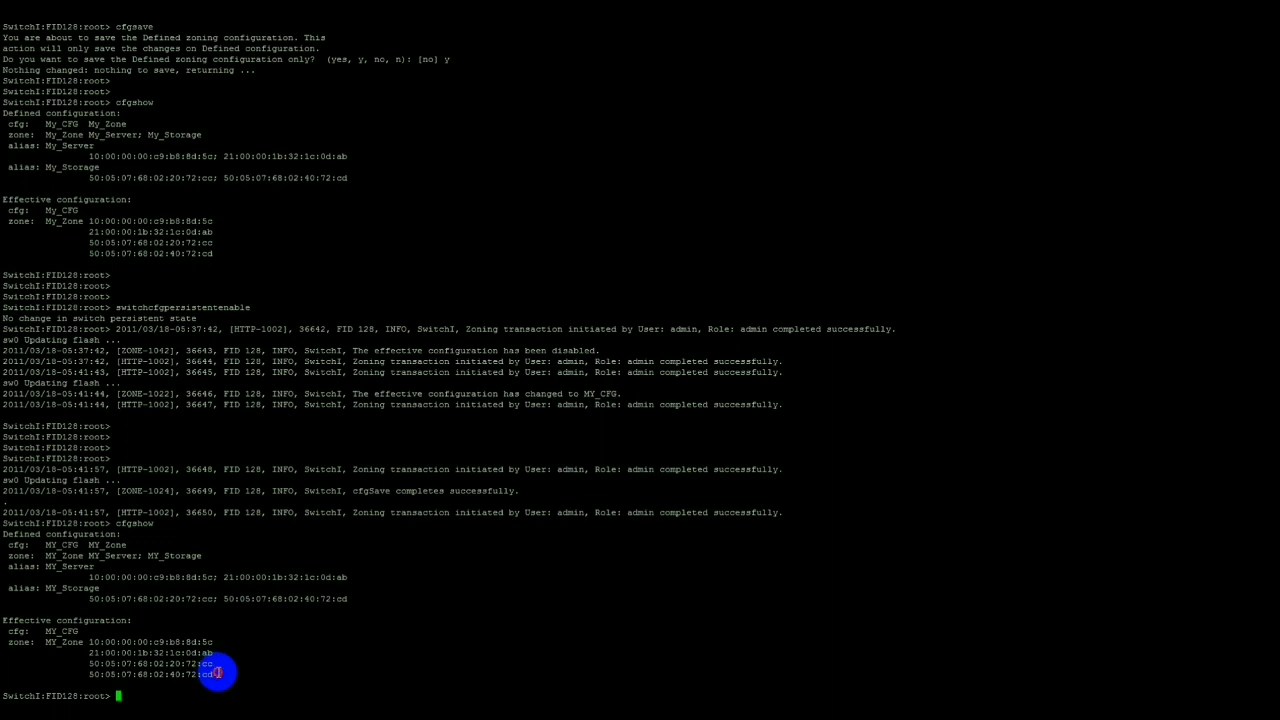
pyautogui.moveTo(217, 674); pyautogui.dragTo(5, 547)
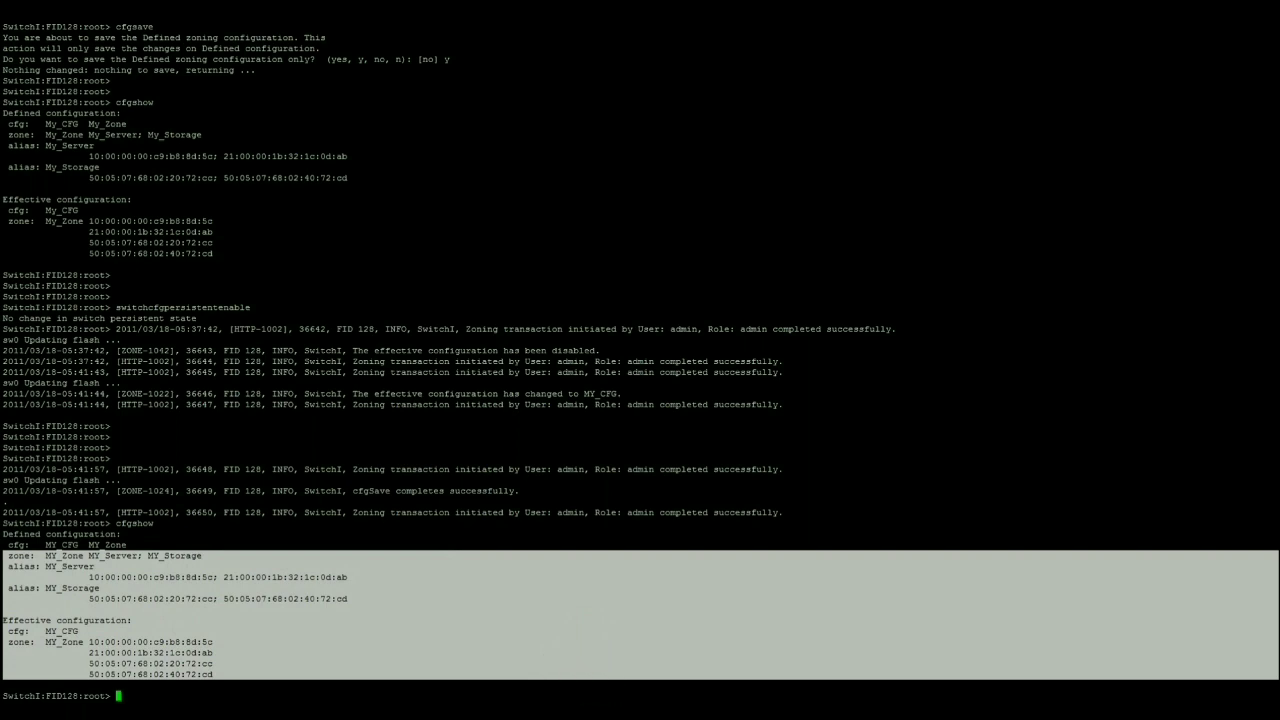
pyautogui.moveTo(270, 712)
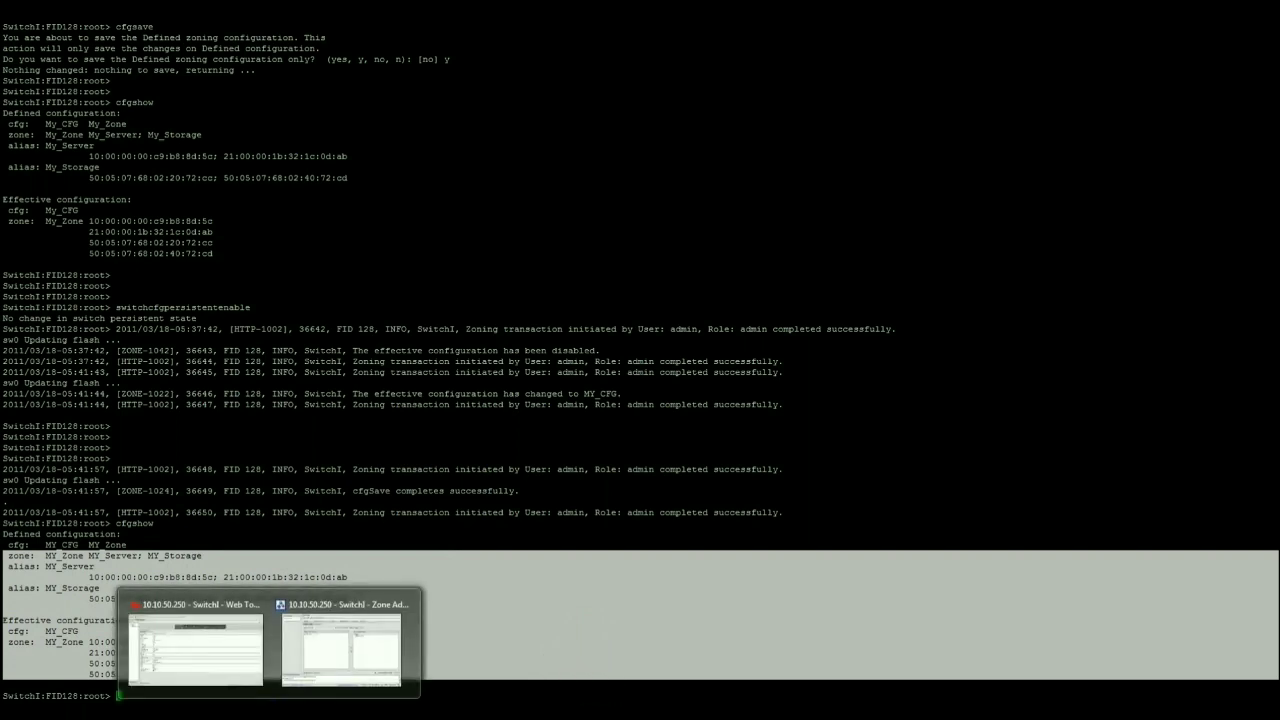